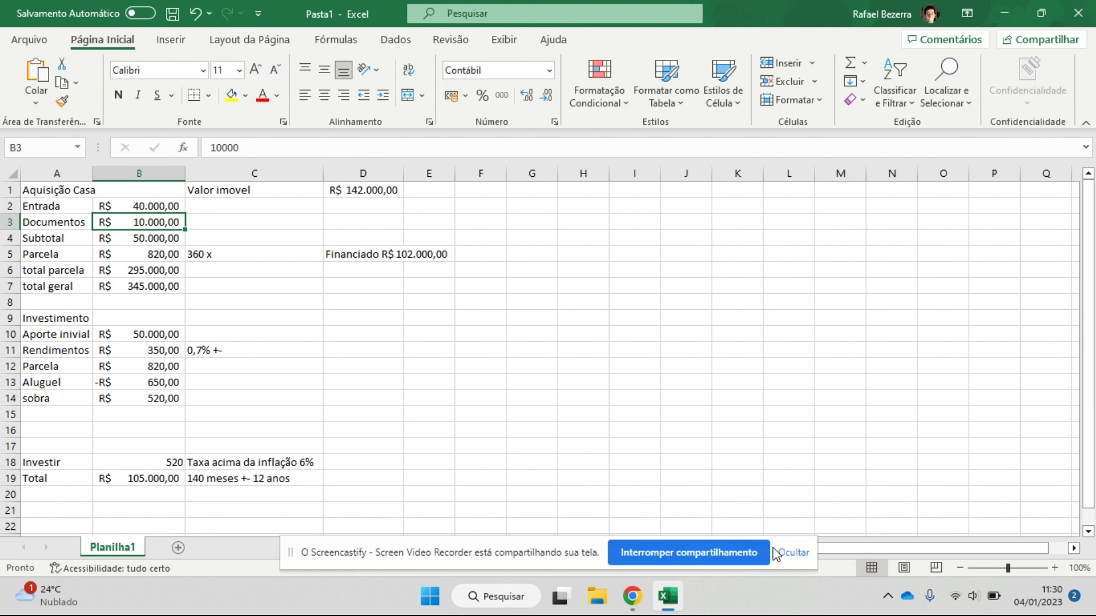
Hide the screen-sharing notice and examine the house purchase's down payment and Subtotal against the property value and financed amount
left_click(793, 552)
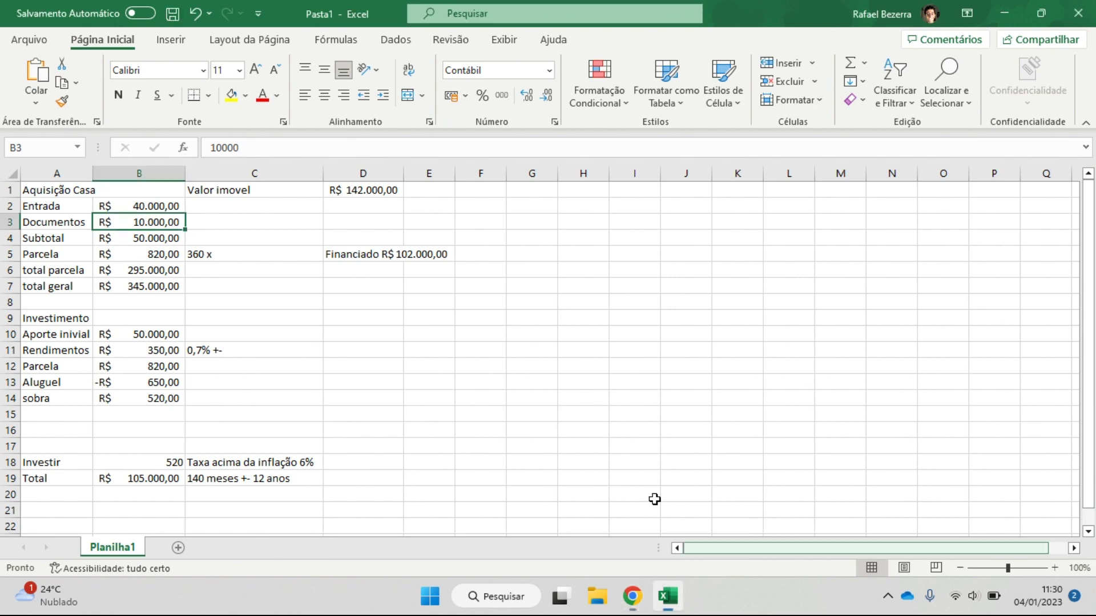
left_click(125, 237)
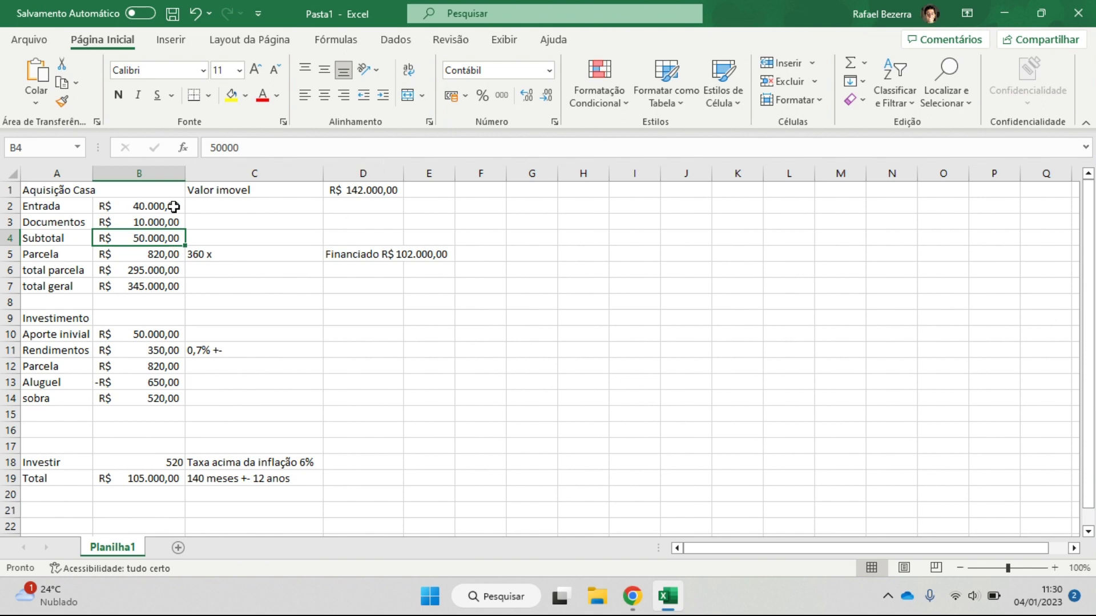
left_click(153, 207)
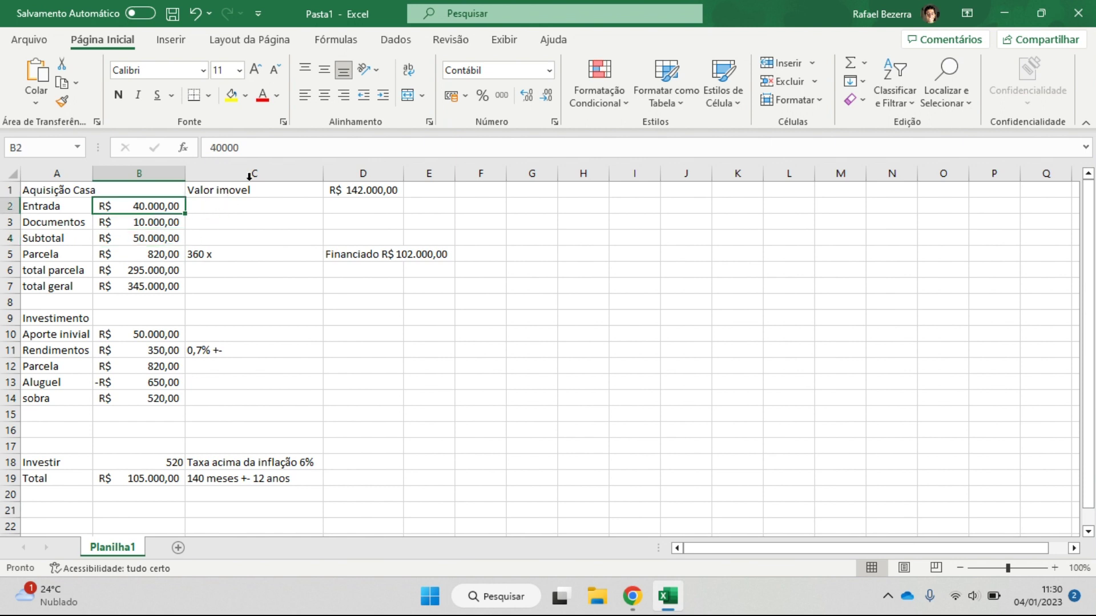
left_click(424, 258)
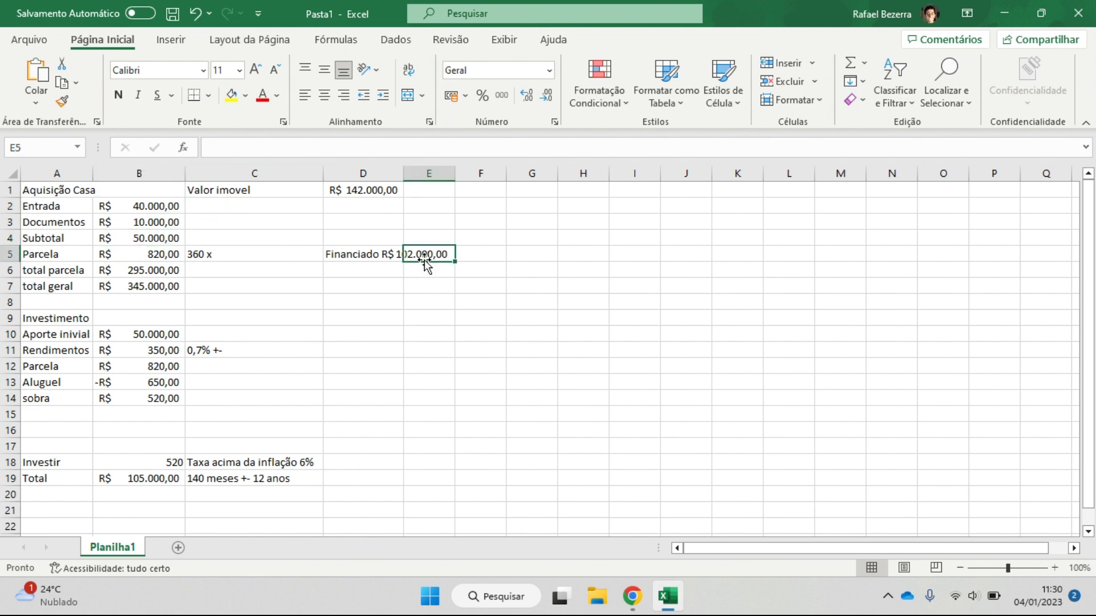
left_click(365, 190)
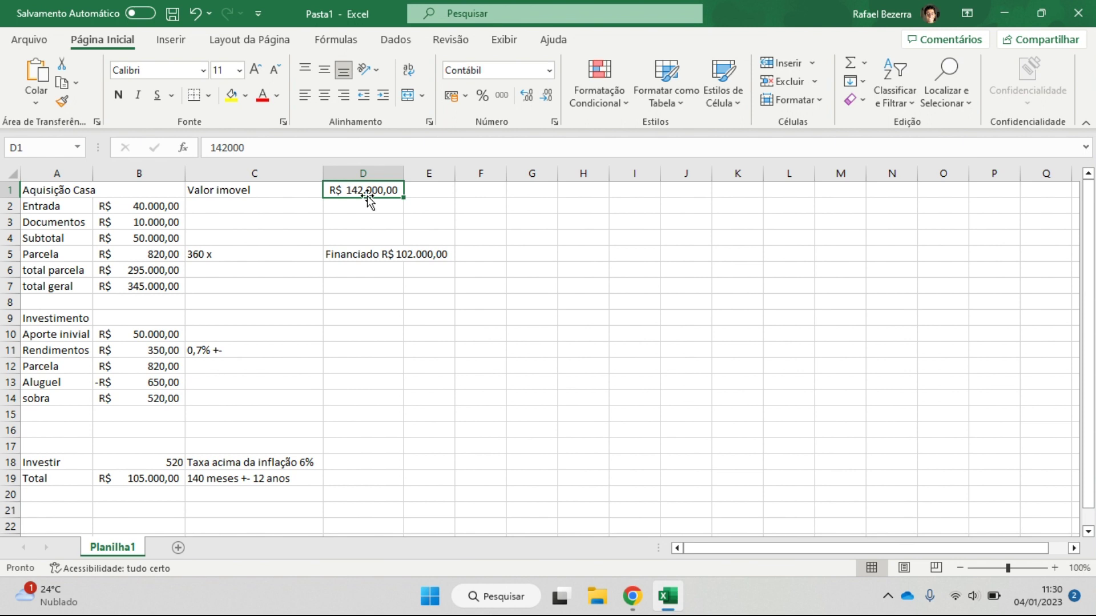
left_click(166, 206)
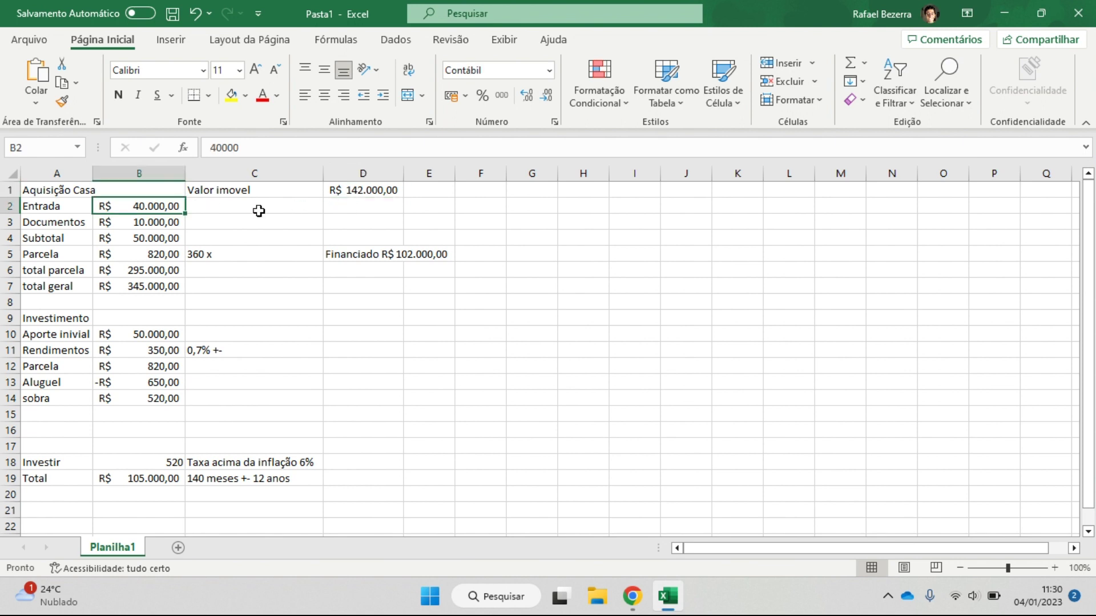
left_click(410, 252)
left_click(264, 235)
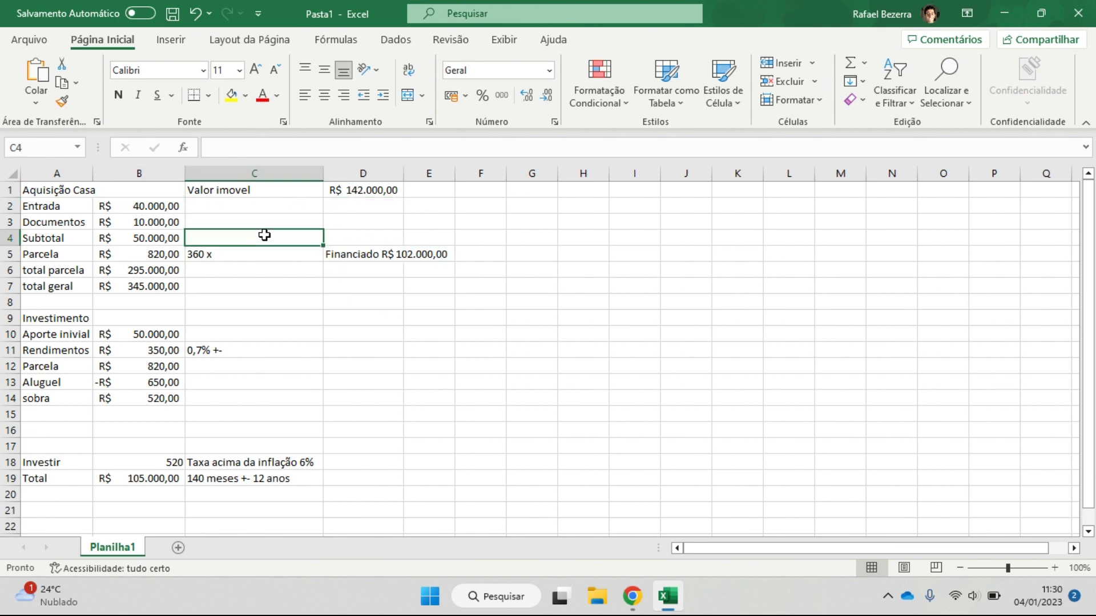
Examine the house purchase's Parcela, number of instalments, total parcela and total geral against the property value
left_click(147, 254)
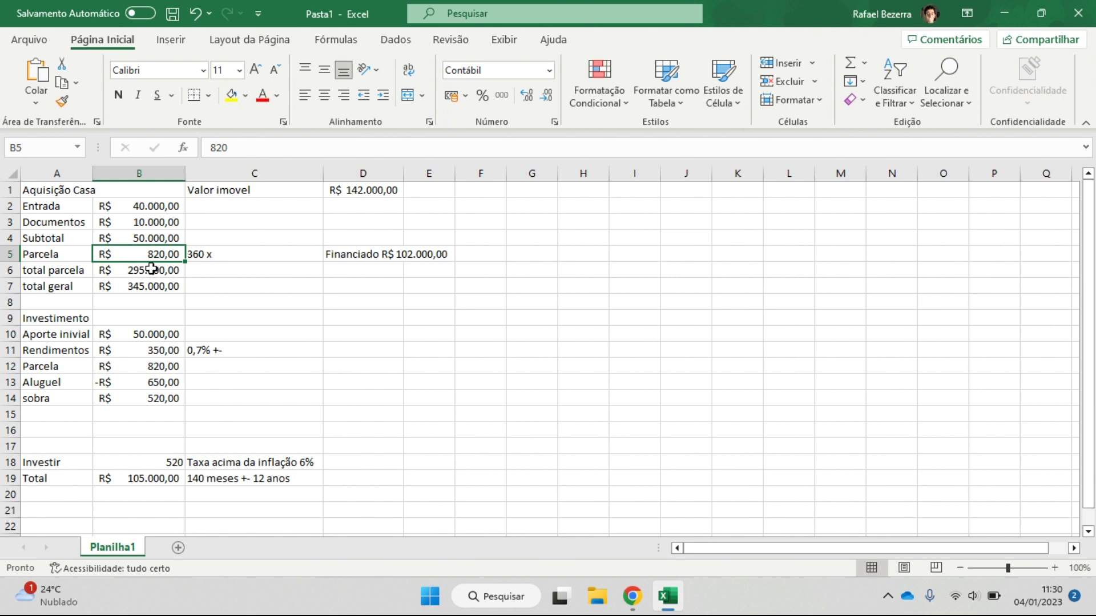
left_click(223, 250)
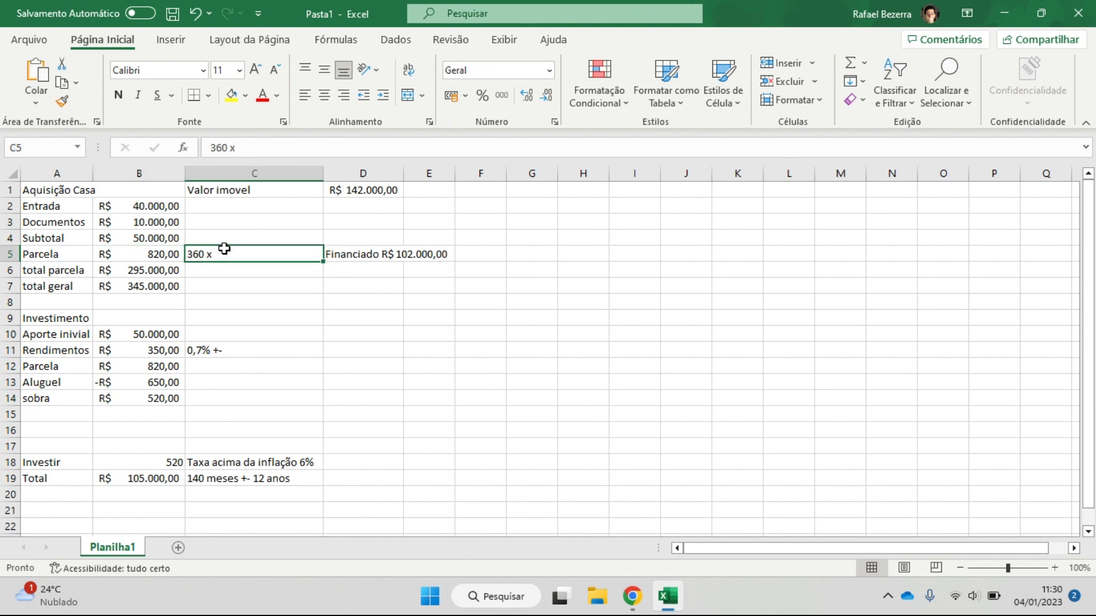
left_click(175, 275)
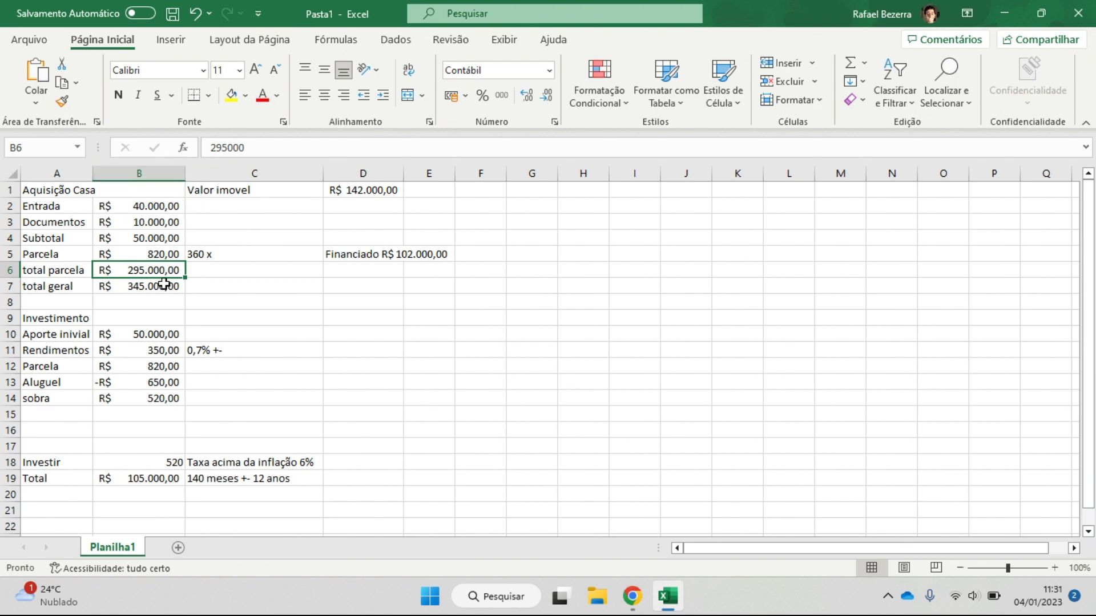
left_click(365, 196)
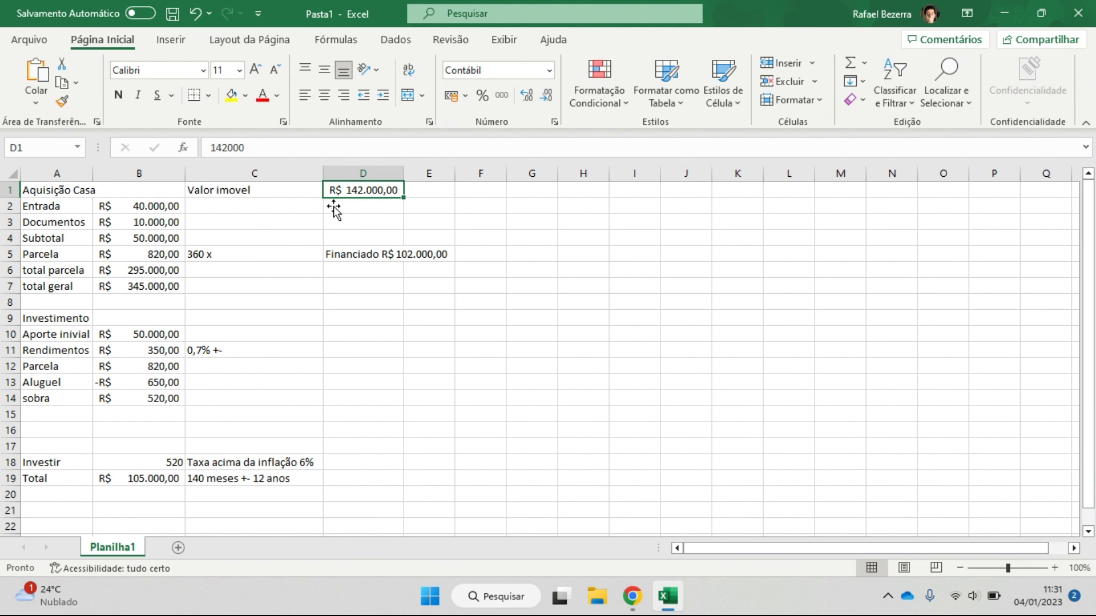
left_click(146, 286)
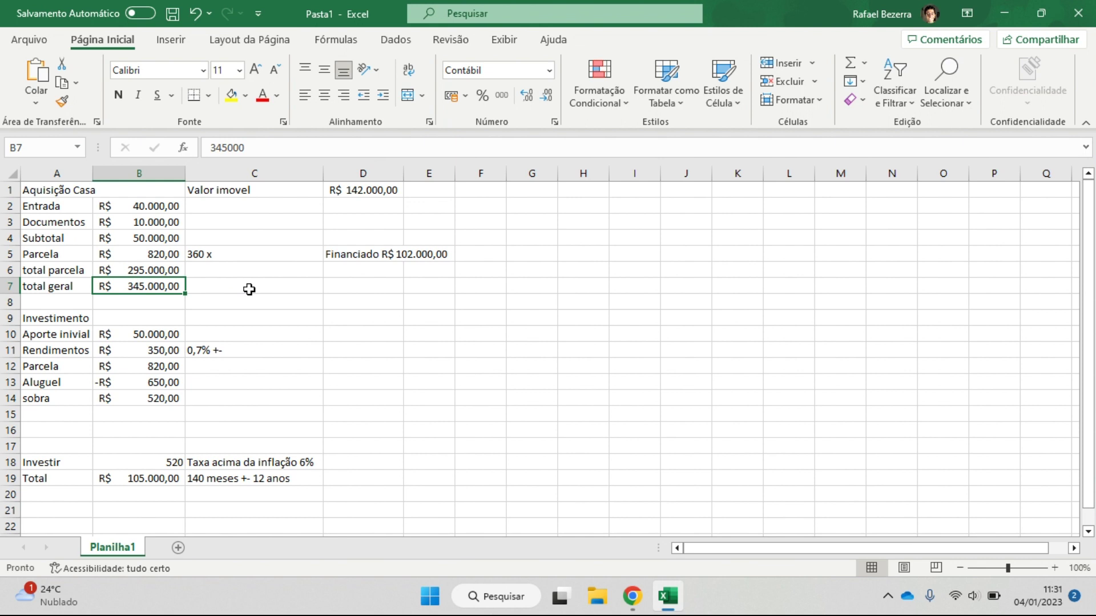
left_click(368, 194)
left_click(302, 270)
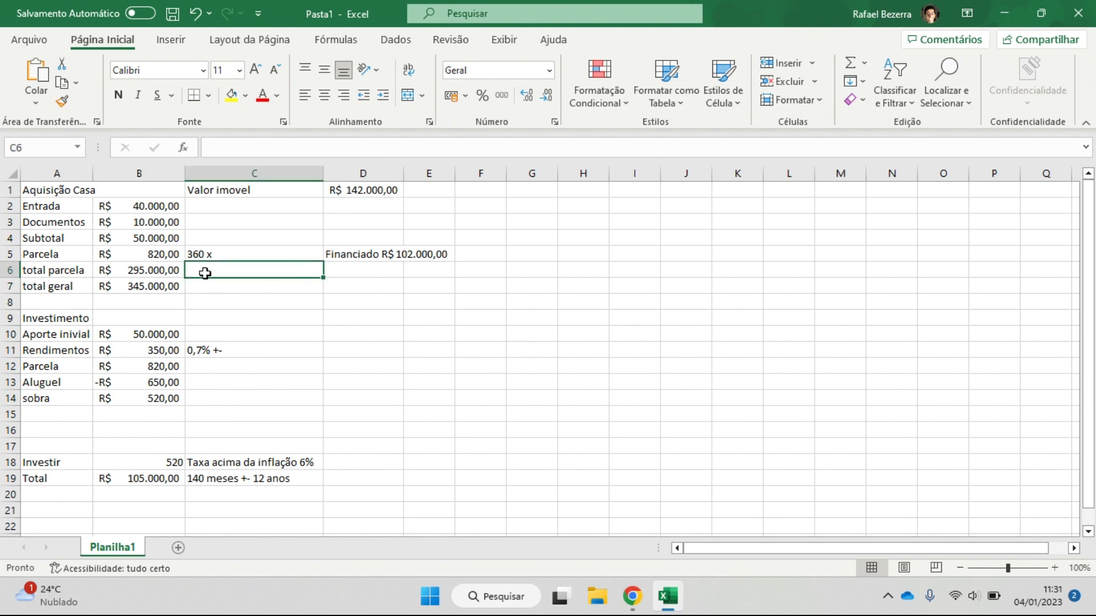
Compare the financing term, total parcela and monthly Parcela with the property value in cell D1
left_click(207, 253)
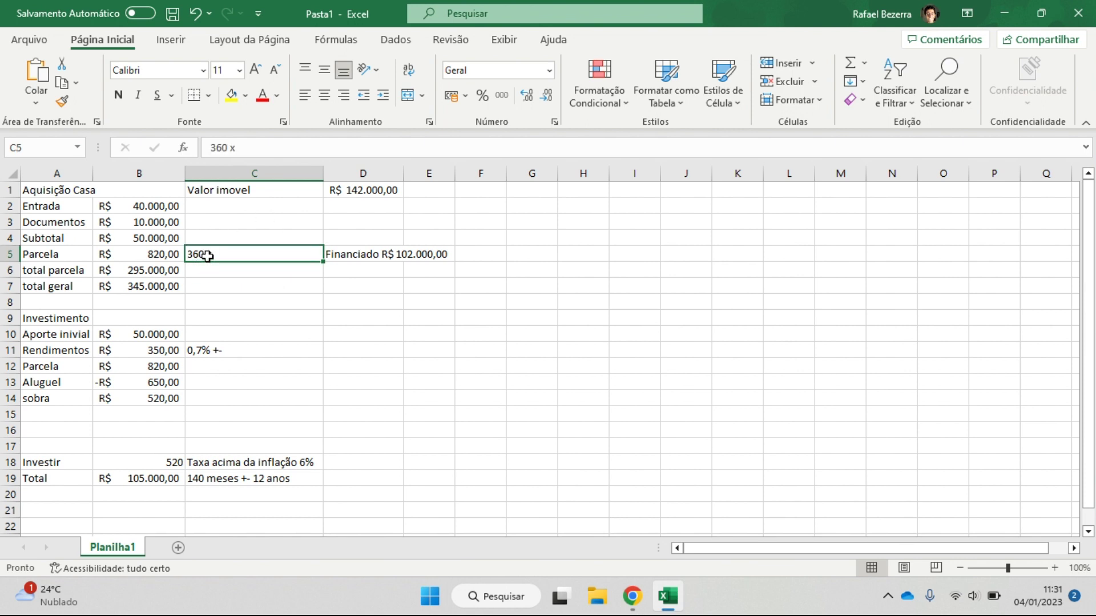
left_click(361, 194)
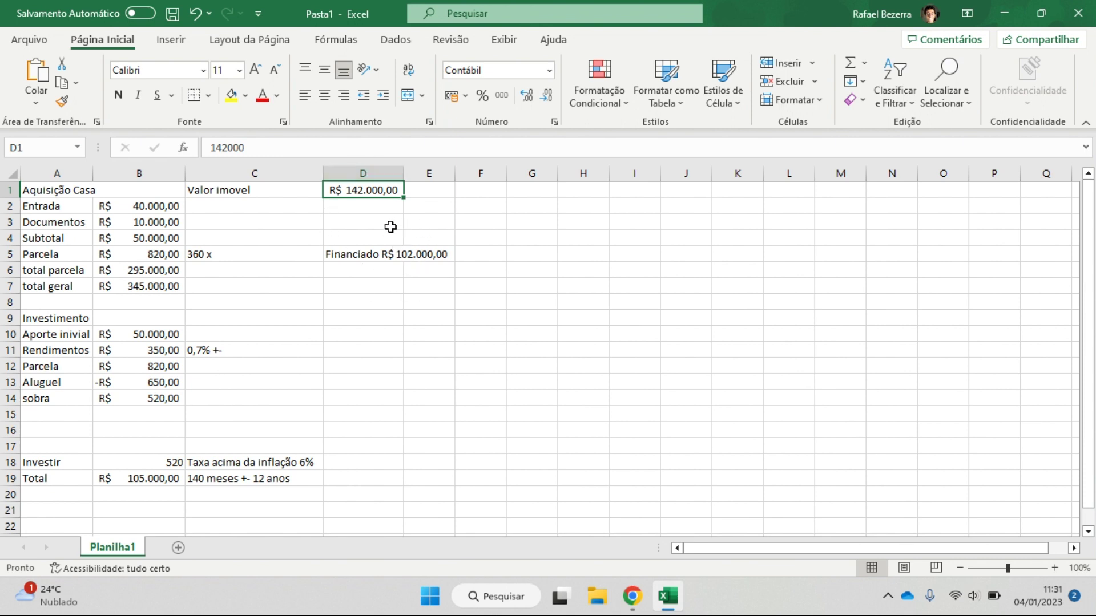
left_click(156, 266)
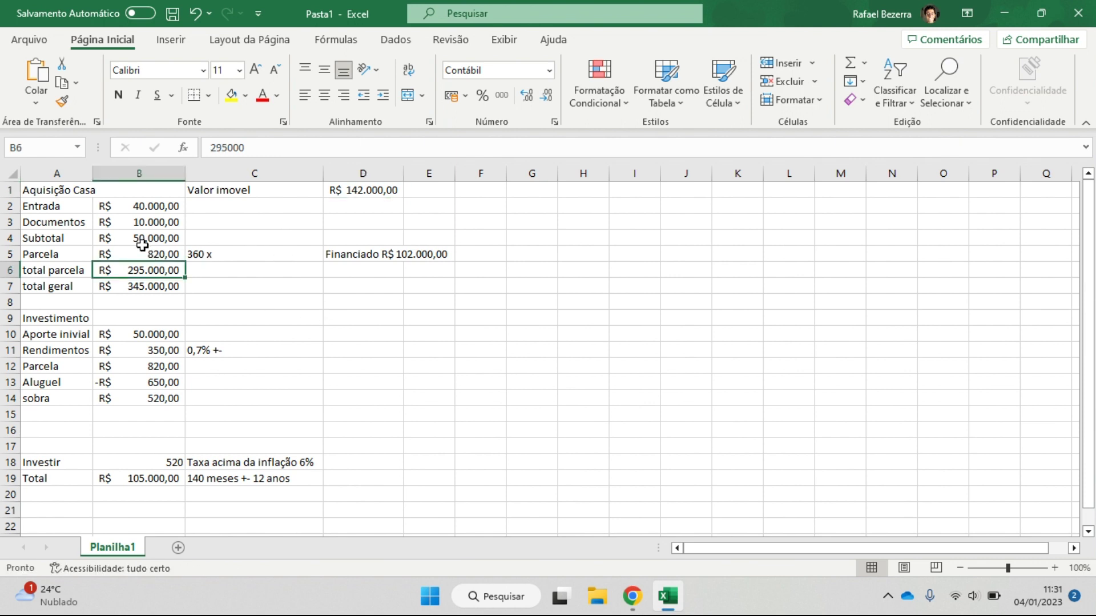
left_click(146, 252)
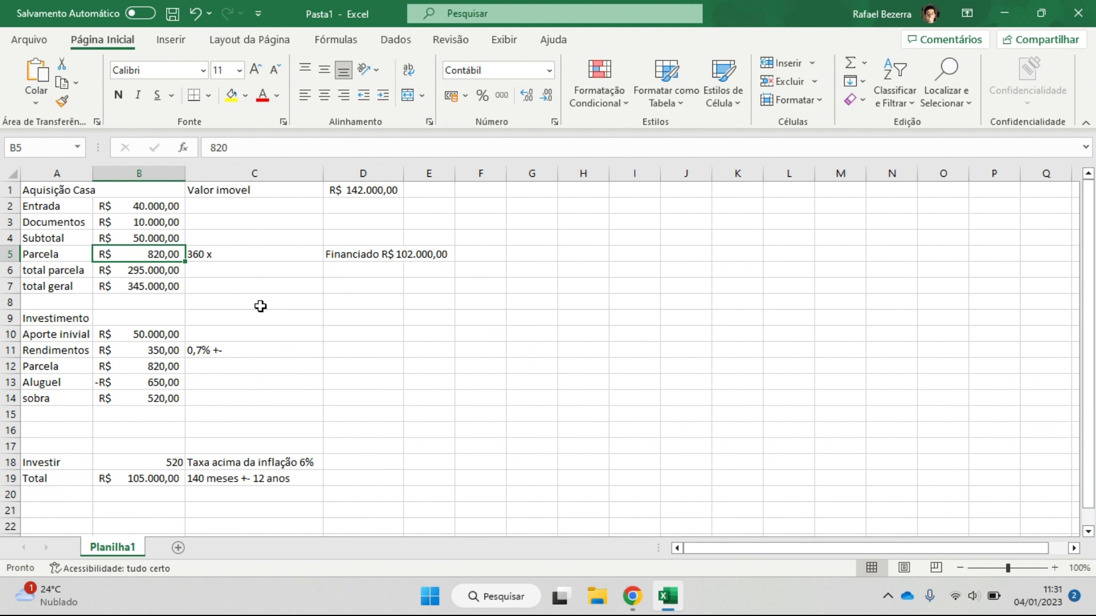
left_click(368, 194)
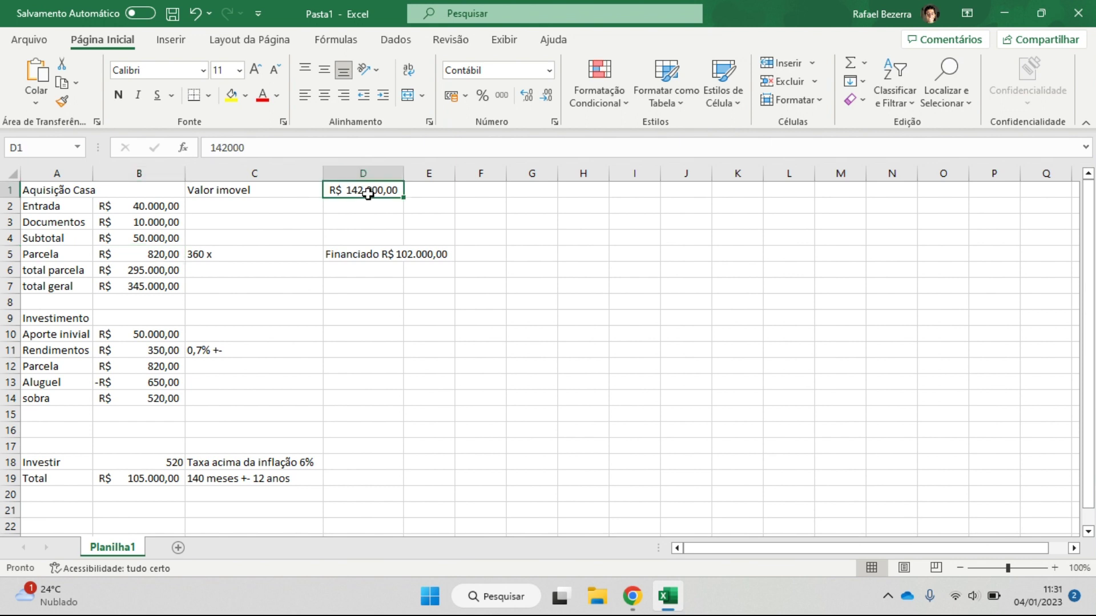
left_click(153, 257)
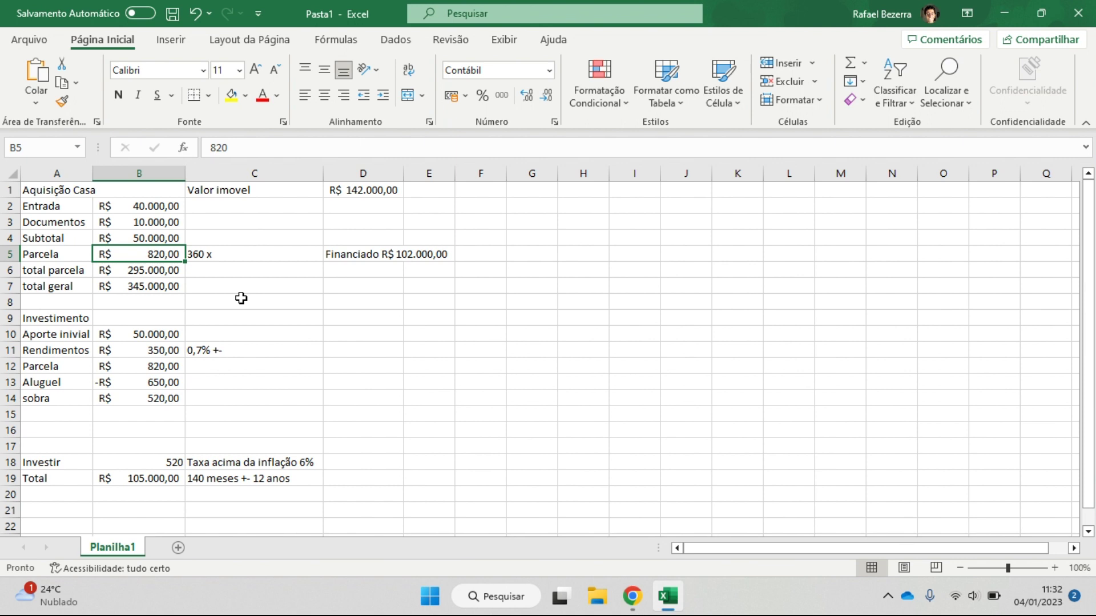
left_click(273, 284)
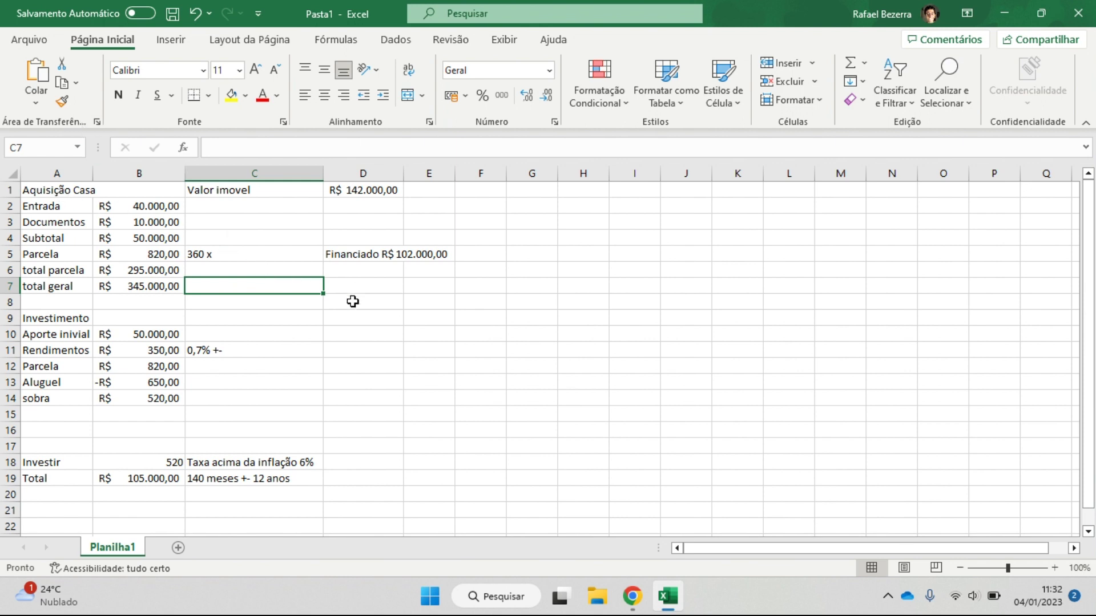
Examine the Investimento section's initial contribution against Entrada and Documentos, and its Rendimentos with the yield rate
left_click(182, 337)
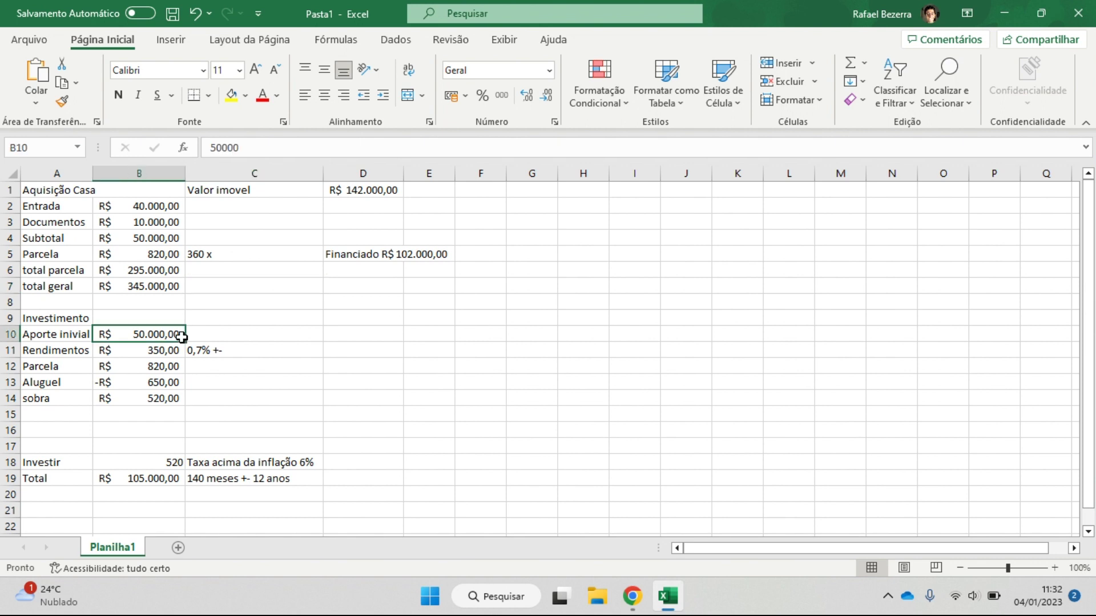
left_click_drag(1088, 268, 1087, 274)
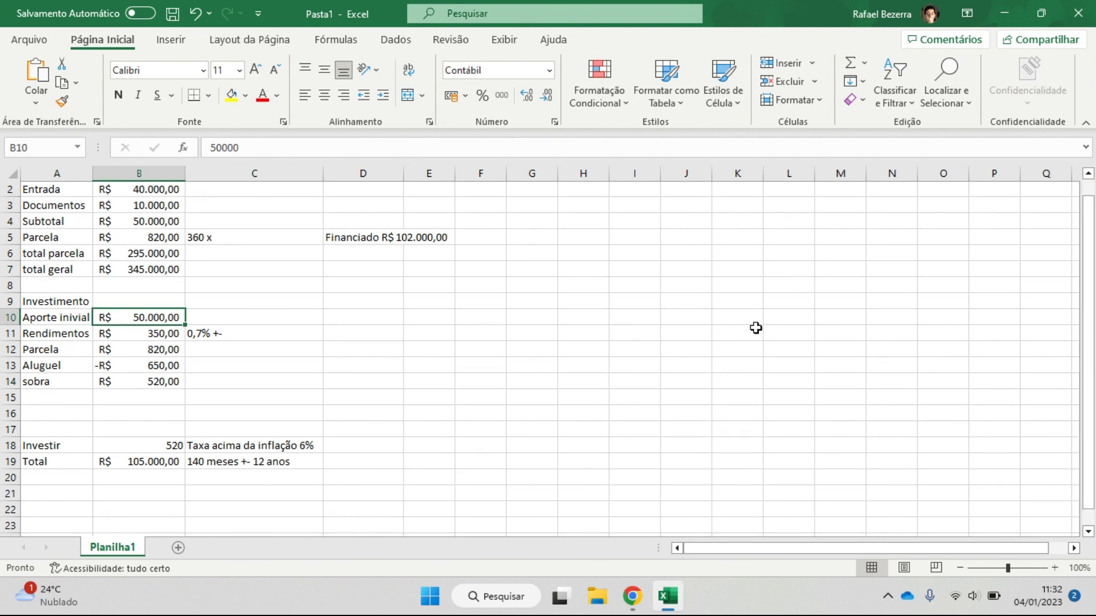
left_click(160, 188)
left_click(147, 206)
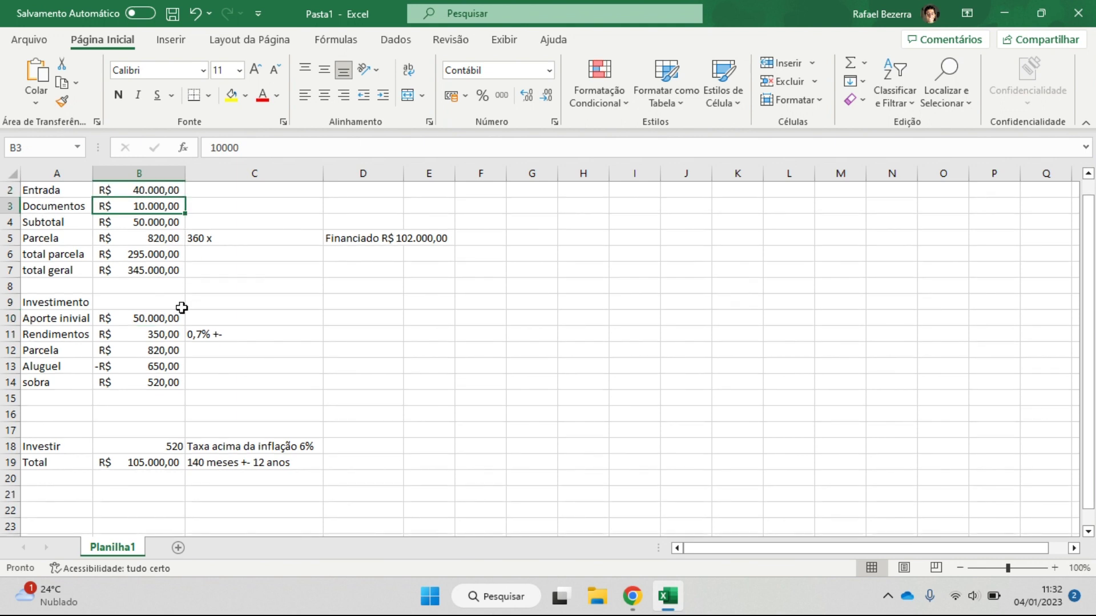
left_click(148, 320)
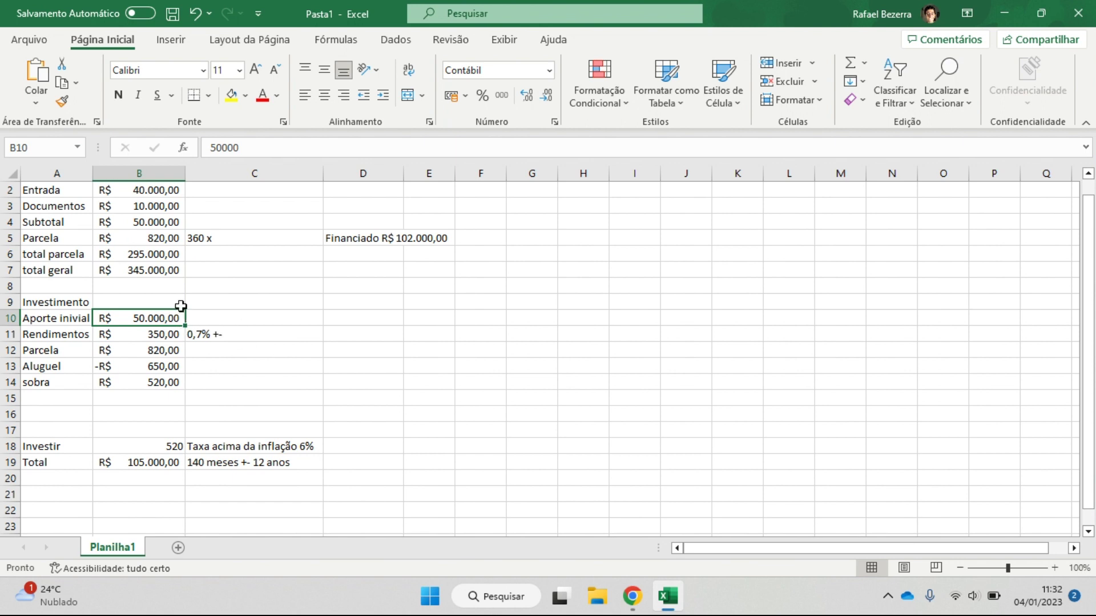
left_click(155, 335)
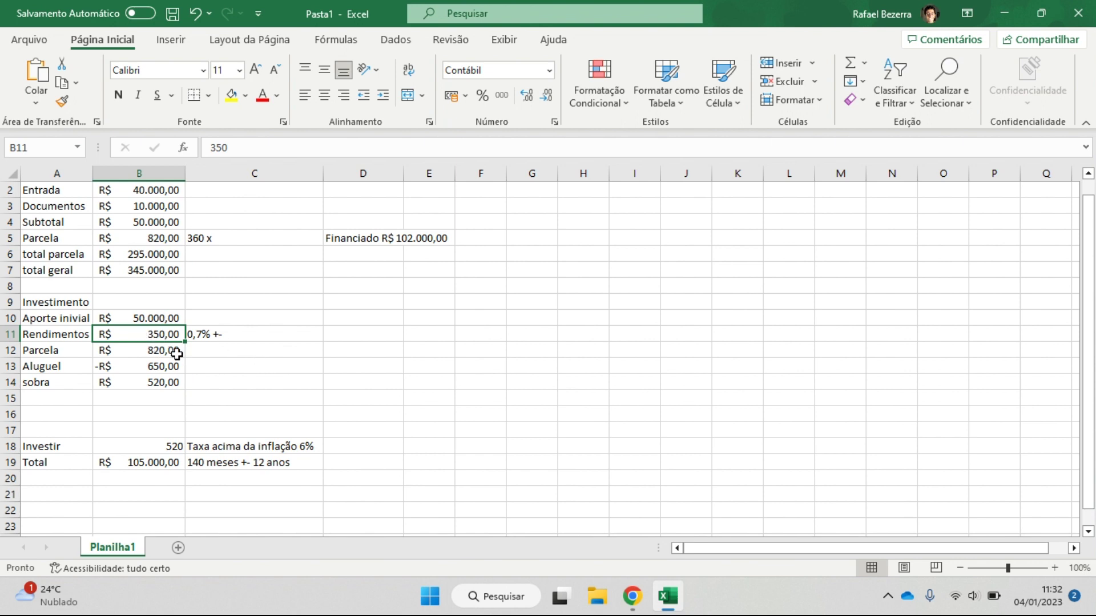
left_click(217, 329)
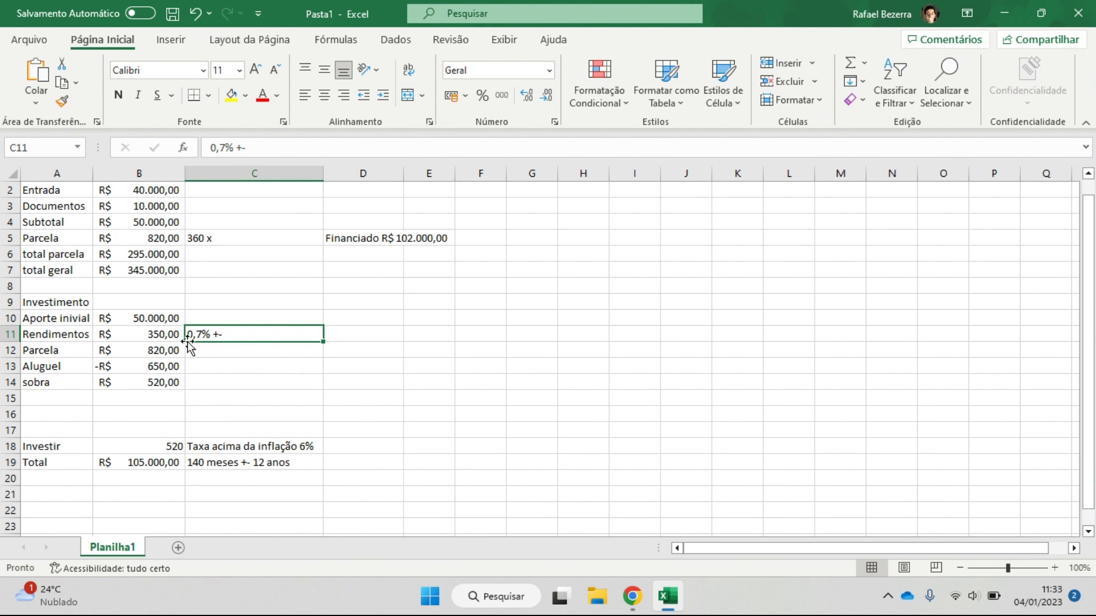
left_click(172, 331)
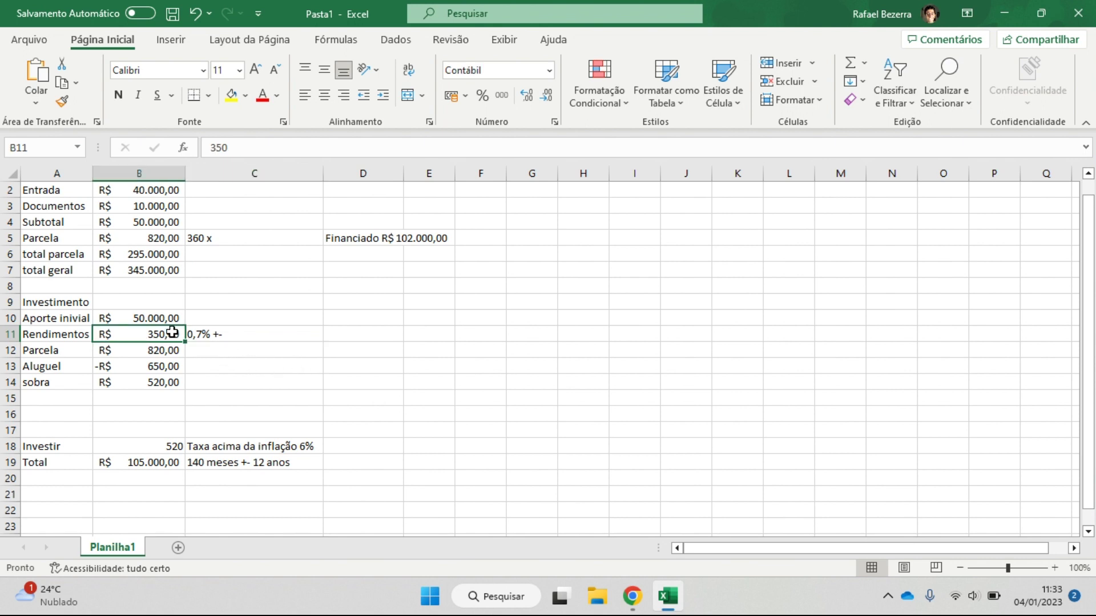
Compare the Parcela in both scenarios, and review the investment's Rendimentos, Aluguel and sobra values
left_click(140, 349)
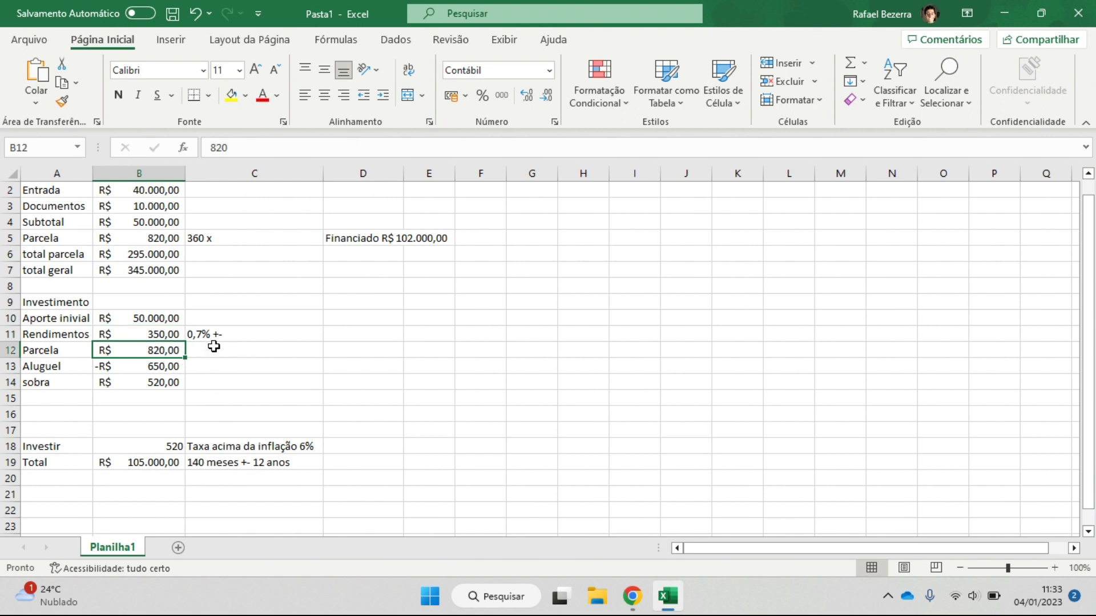
left_click(132, 242)
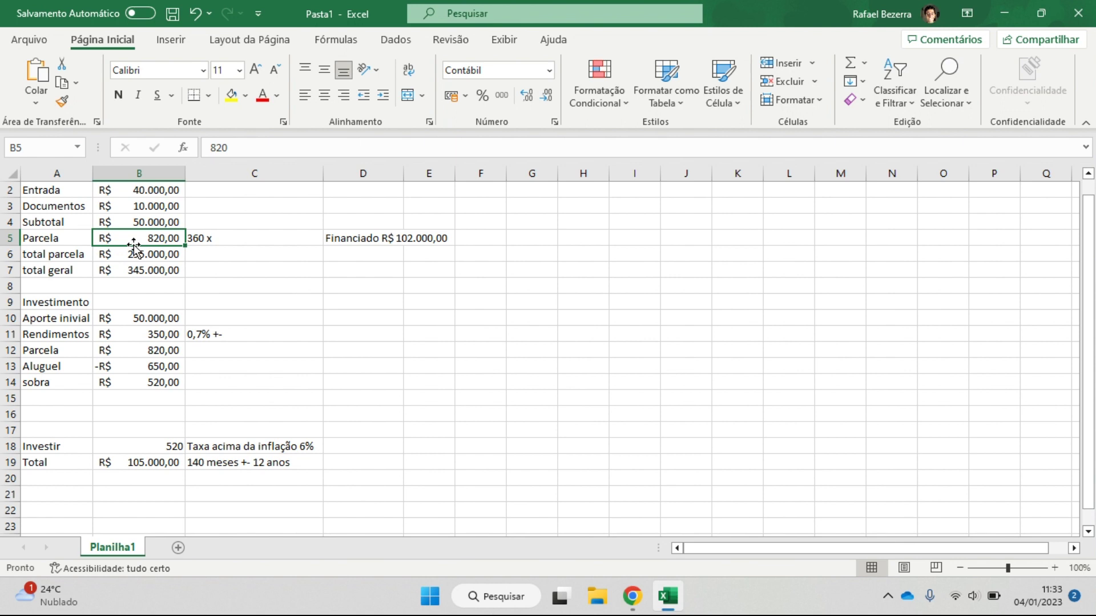
left_click(166, 331)
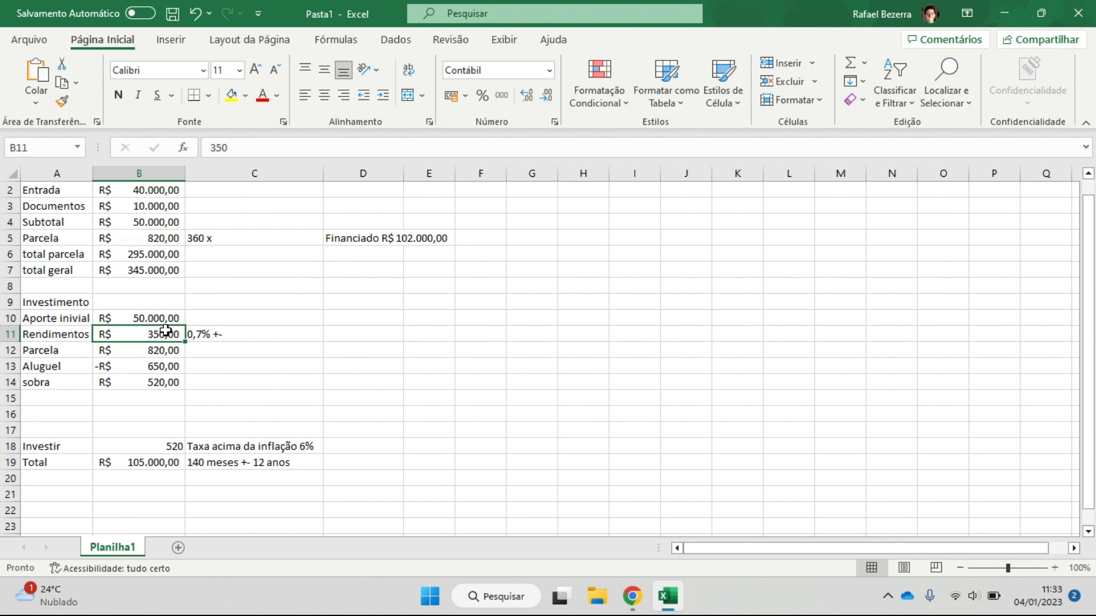
left_click(151, 353)
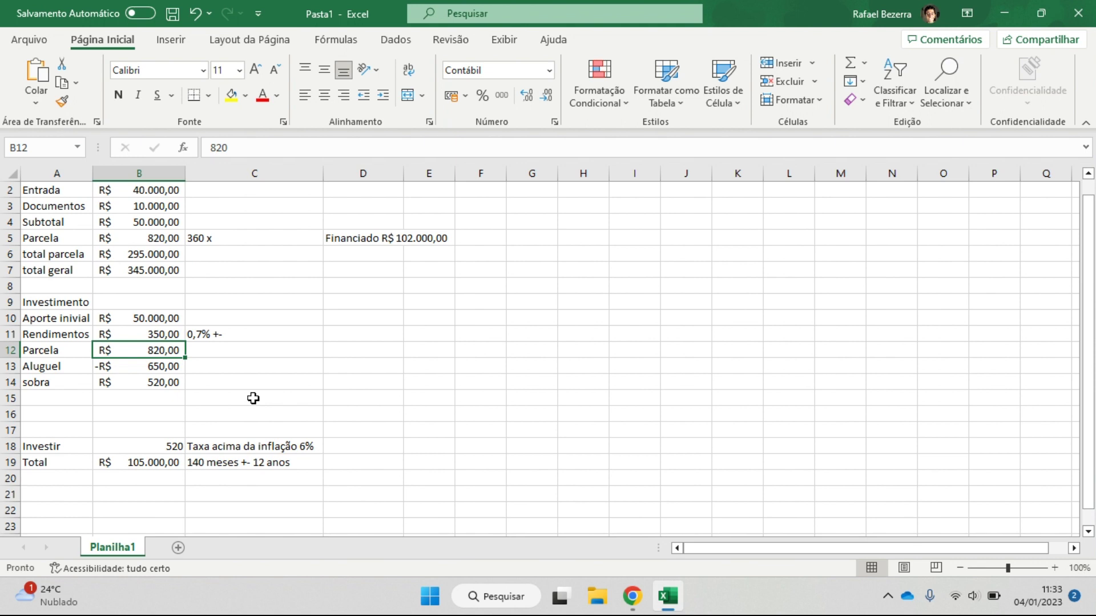
left_click(176, 365)
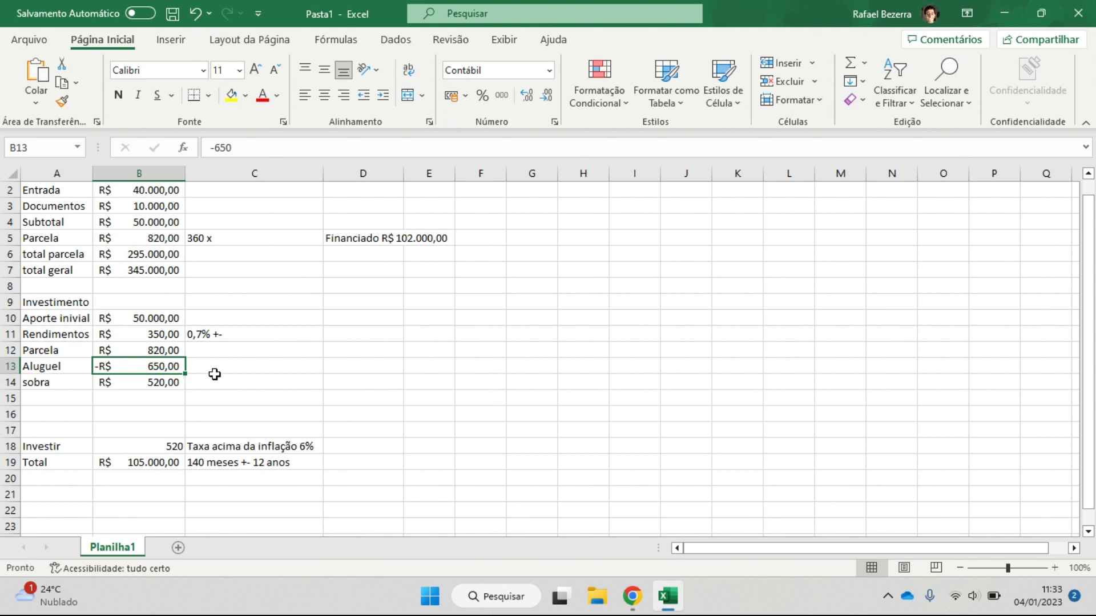
left_click(162, 383)
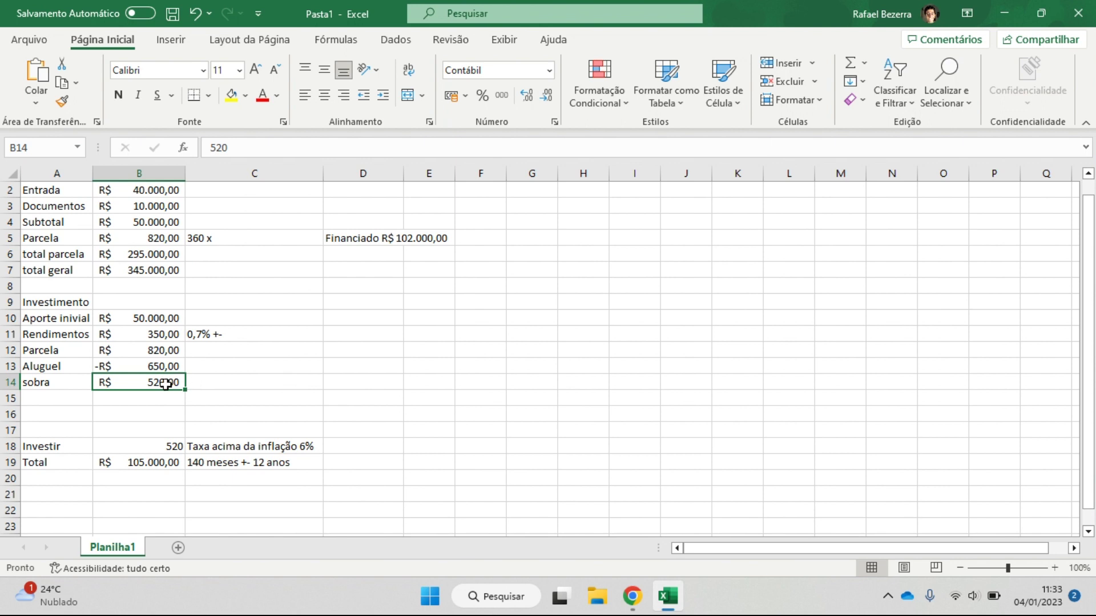
Examine the Investir amount, its rate above inflation and the investment period noted beside Total
left_click(156, 450)
left_click(224, 452)
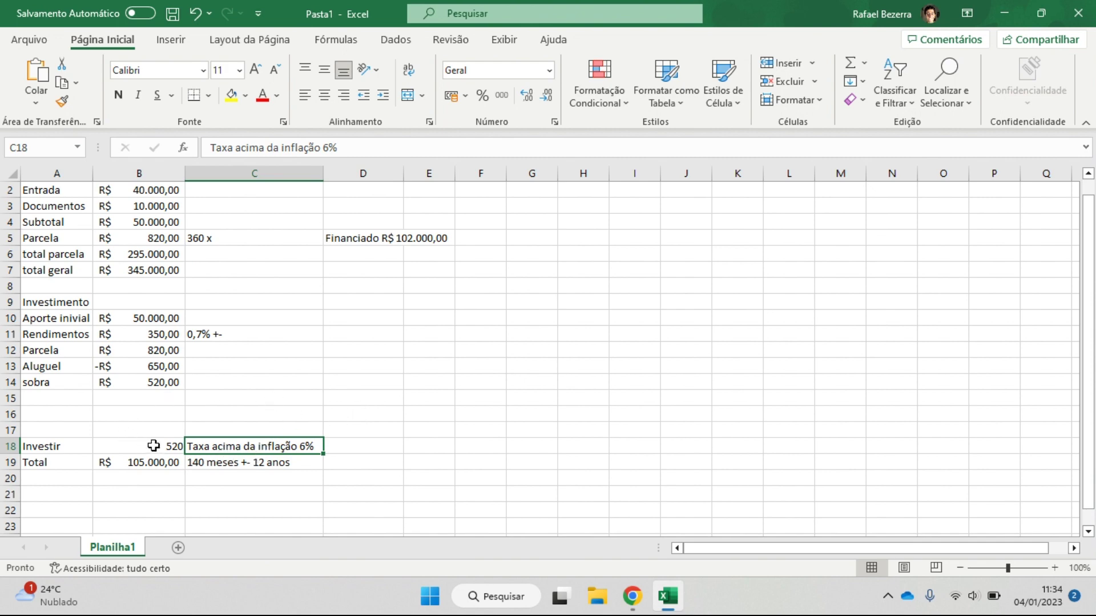
left_click(144, 441)
left_click(201, 466)
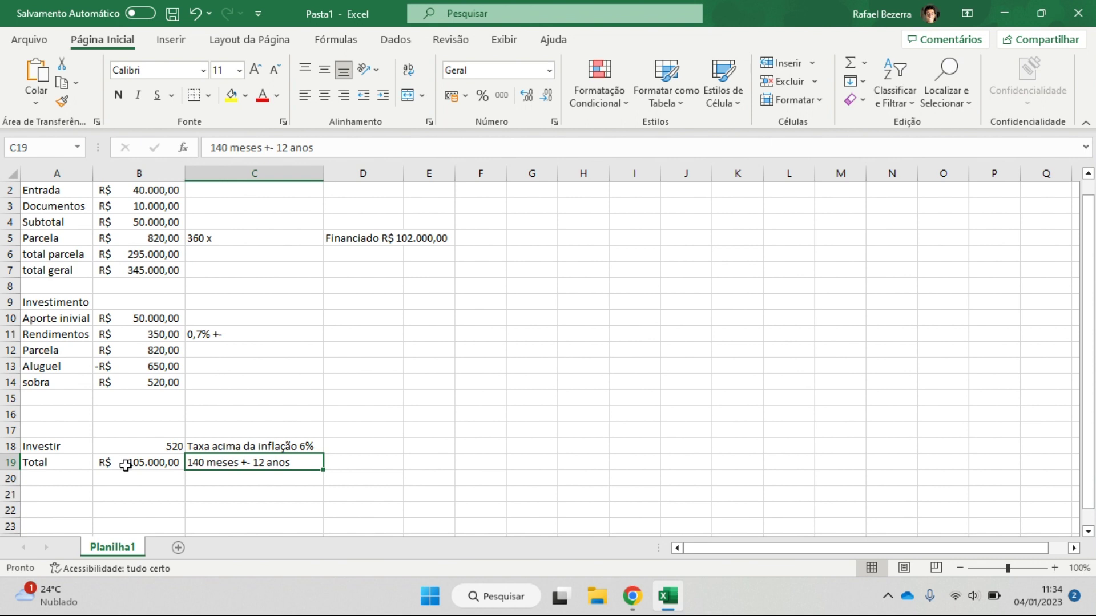
Compare the investment Total and initial contribution with the property value in D1 and the rate above inflation
left_click(126, 465)
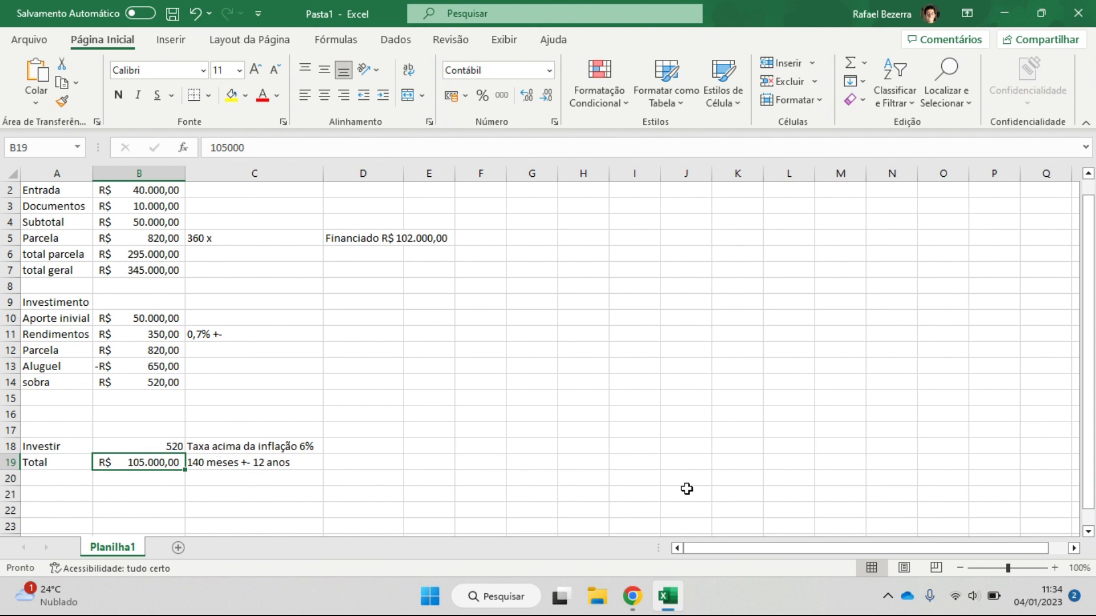
left_click_drag(1088, 439, 1088, 427)
left_click(154, 339)
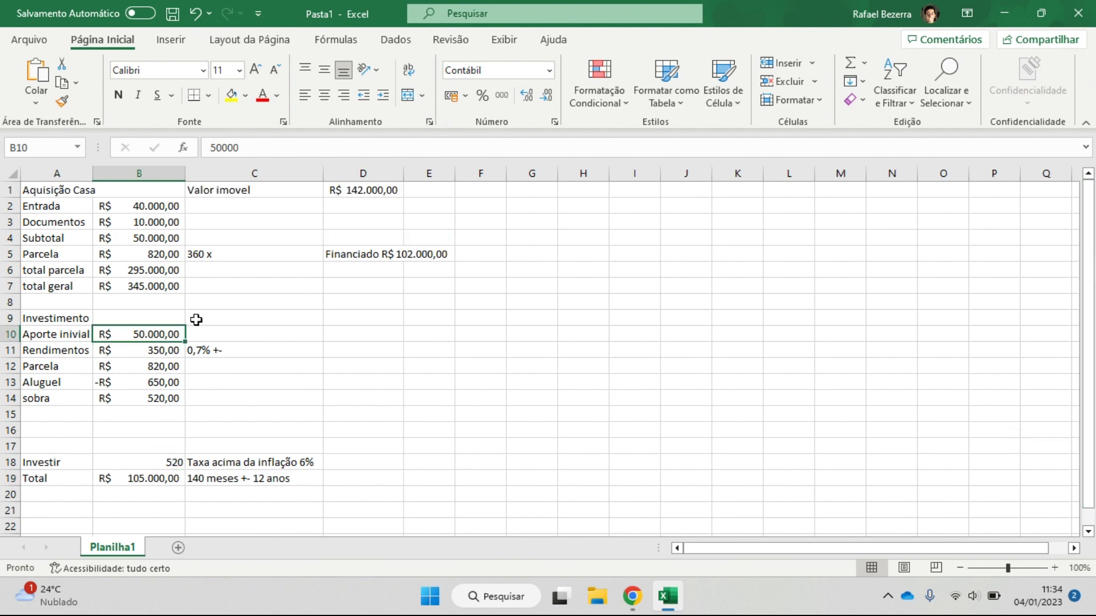
left_click(361, 193)
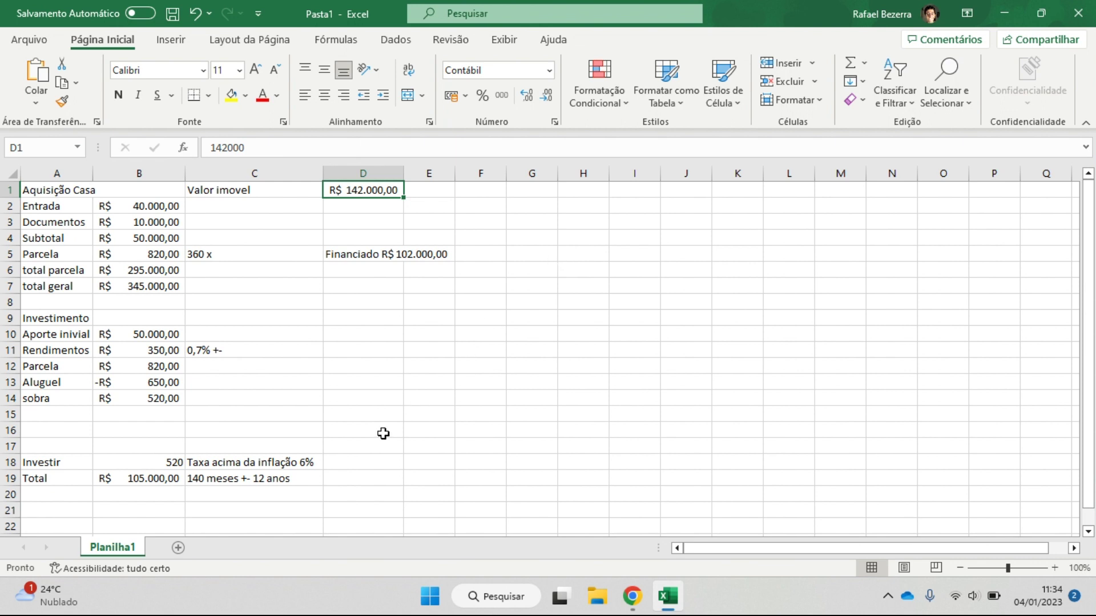
left_click(241, 463)
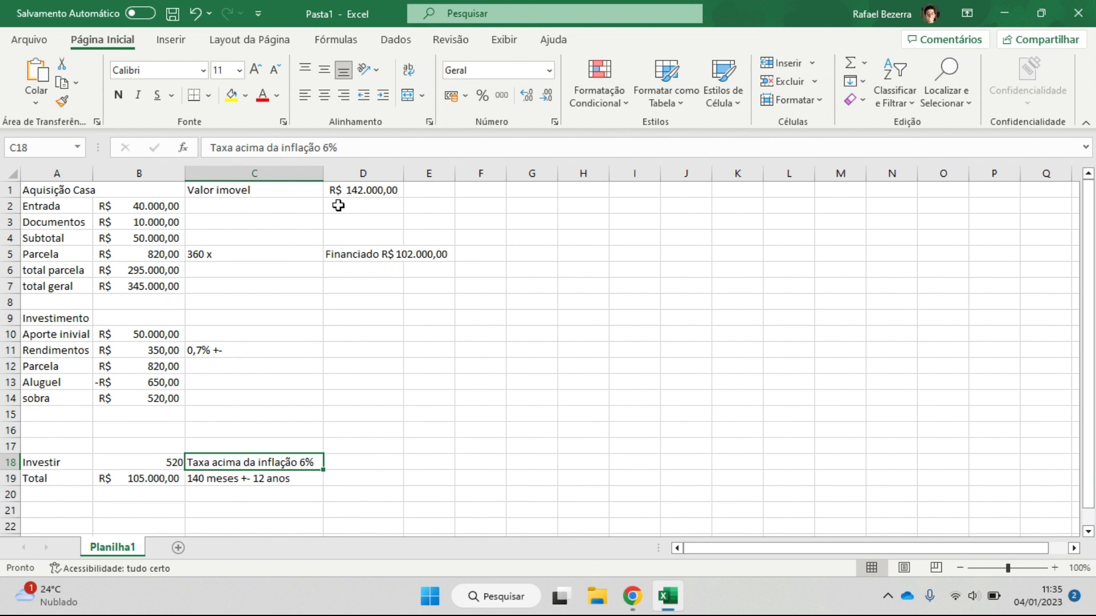
left_click(339, 205)
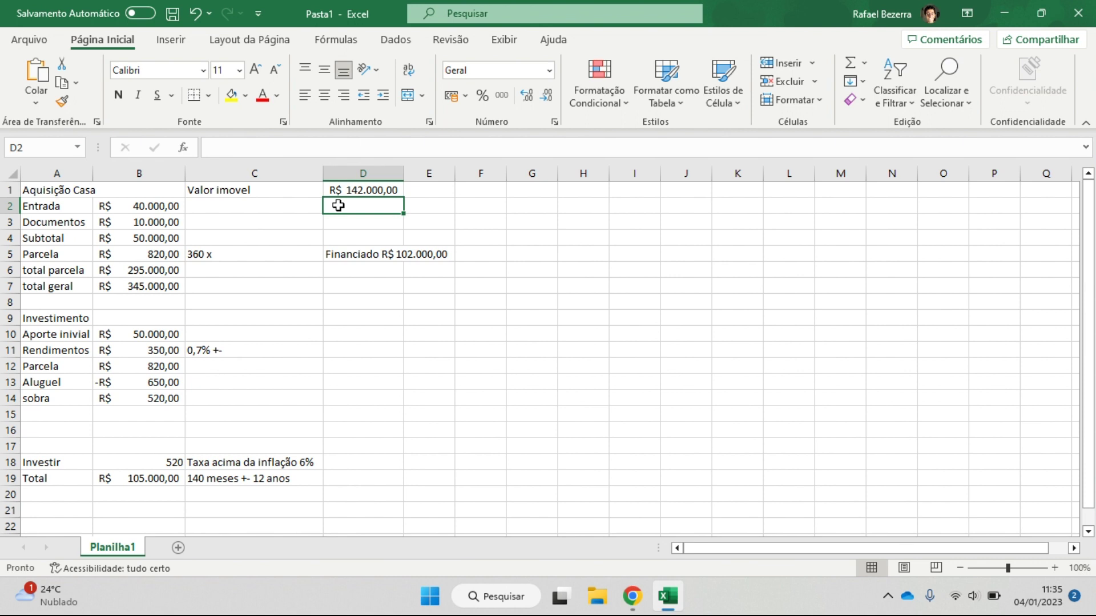
left_click(241, 379)
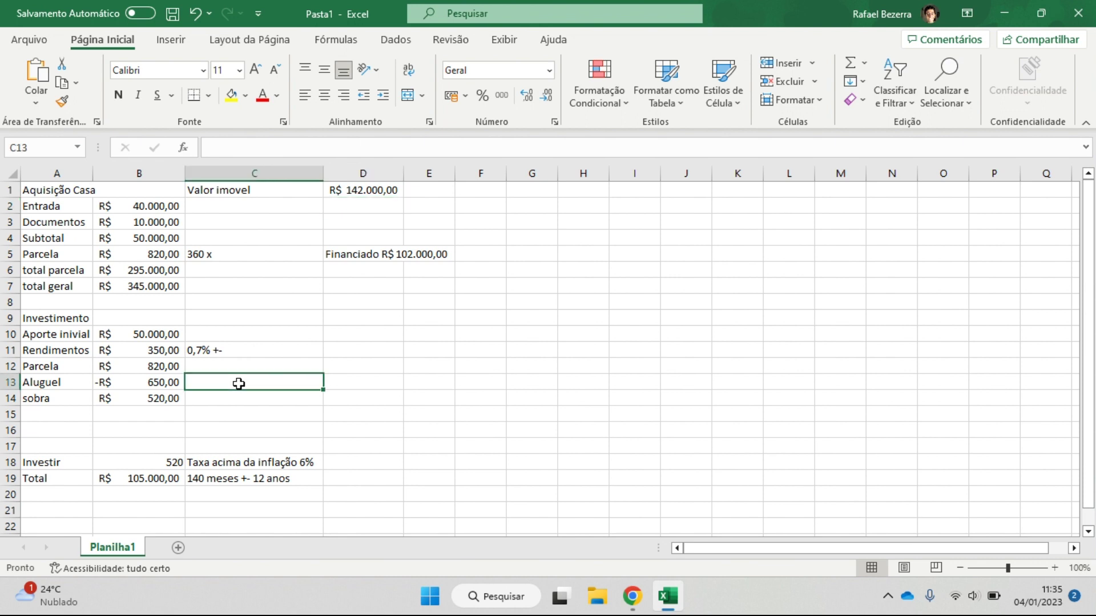
Switch to the fazaconta.com buy-or-rent simulator in Chrome and review its property, financing and Valor da entrada inputs
mouse_move(631, 596)
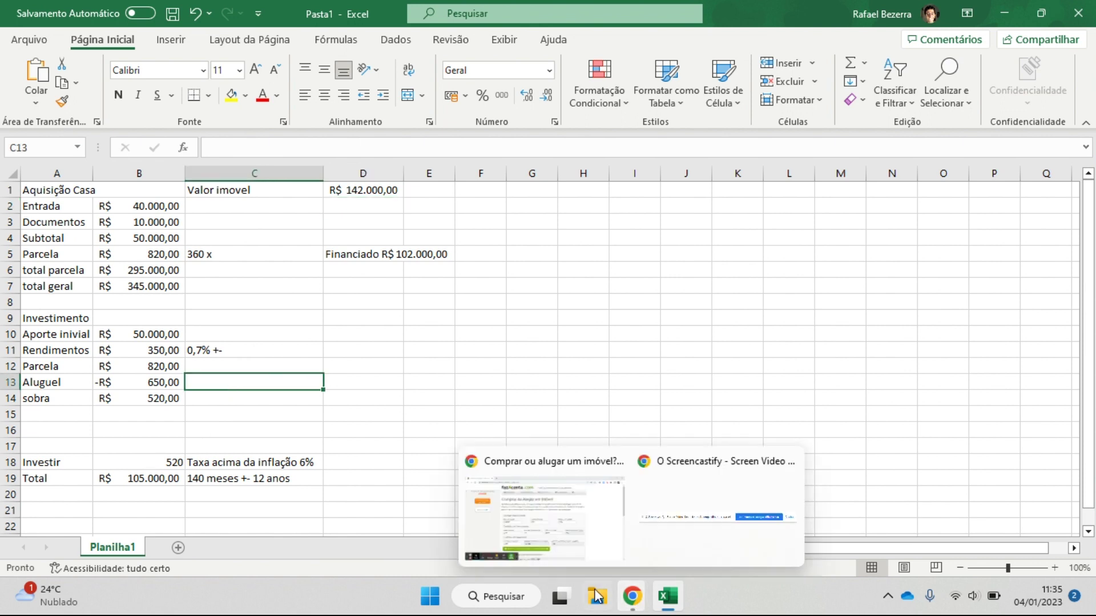
mouse_move(656, 538)
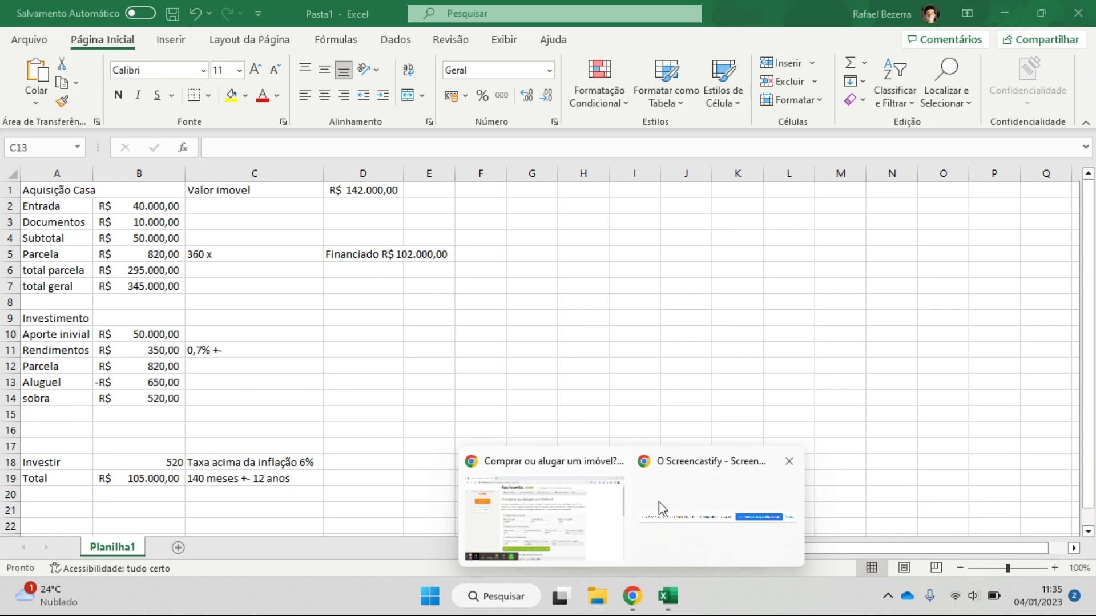
left_click(537, 510)
mouse_move(343, 127)
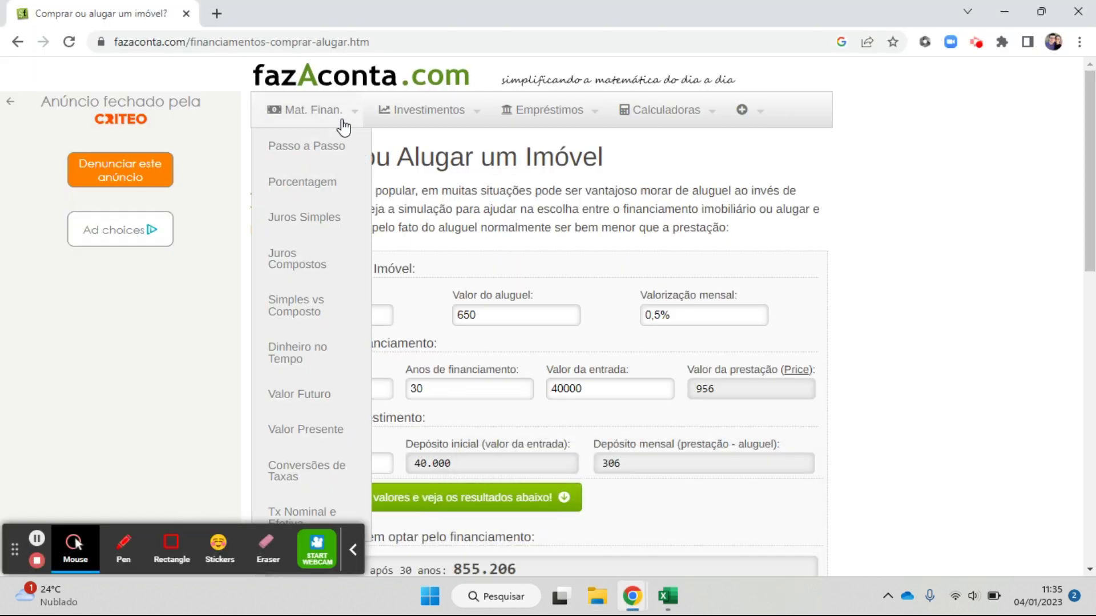
mouse_move(425, 111)
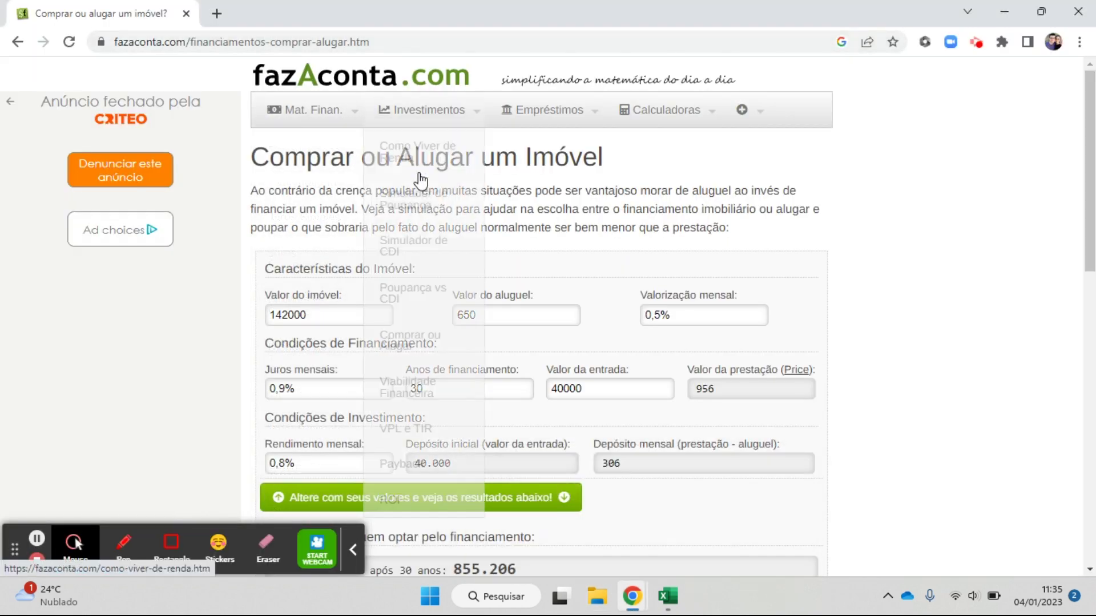
left_click(353, 550)
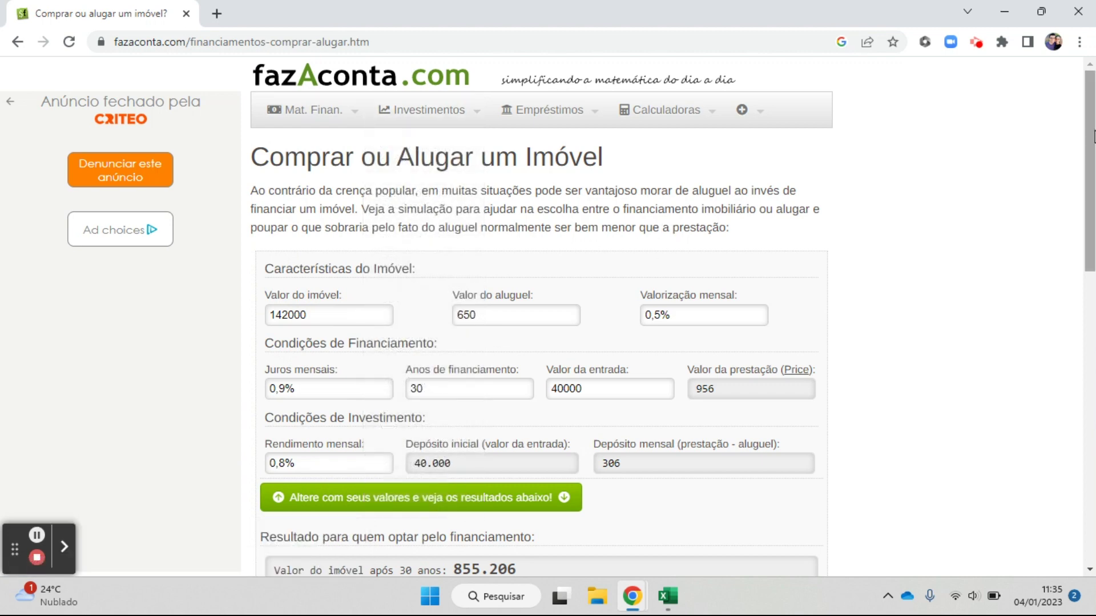
scroll(1080, 127, "down", 2)
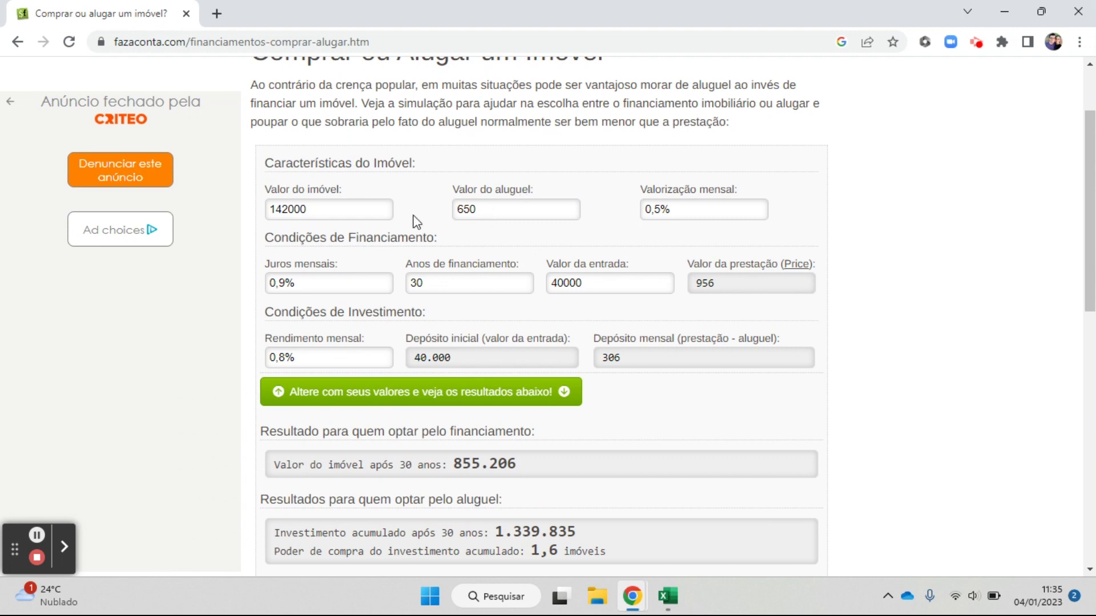
left_click(578, 288)
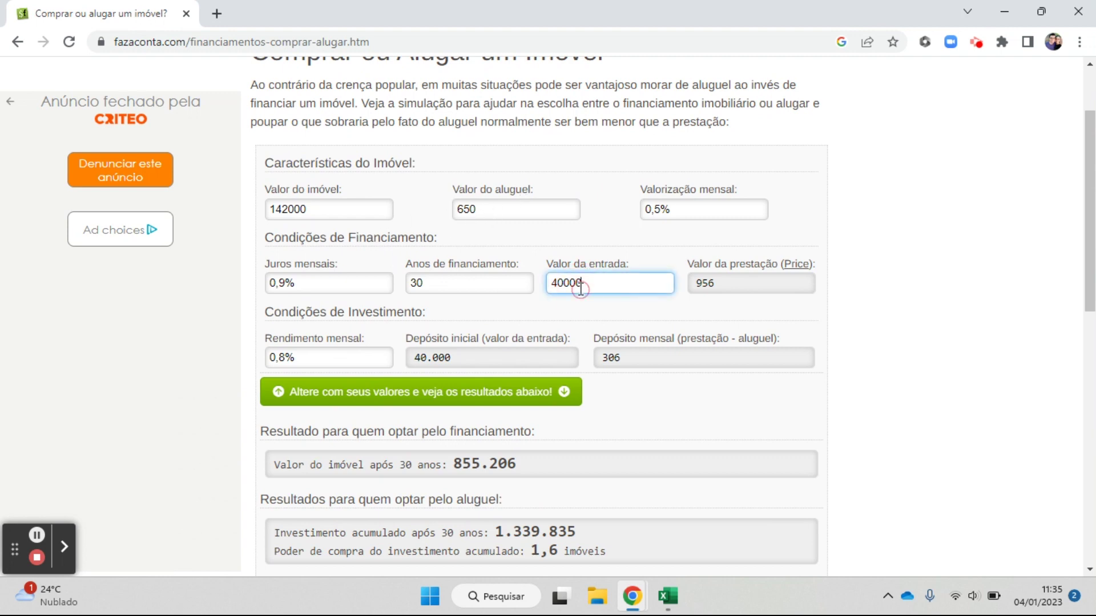
Compare the financed property's value after 30 years with the renter's accumulated investment and its purchasing power in the results
left_click(1089, 194)
left_click_drag(1089, 194, 1089, 280)
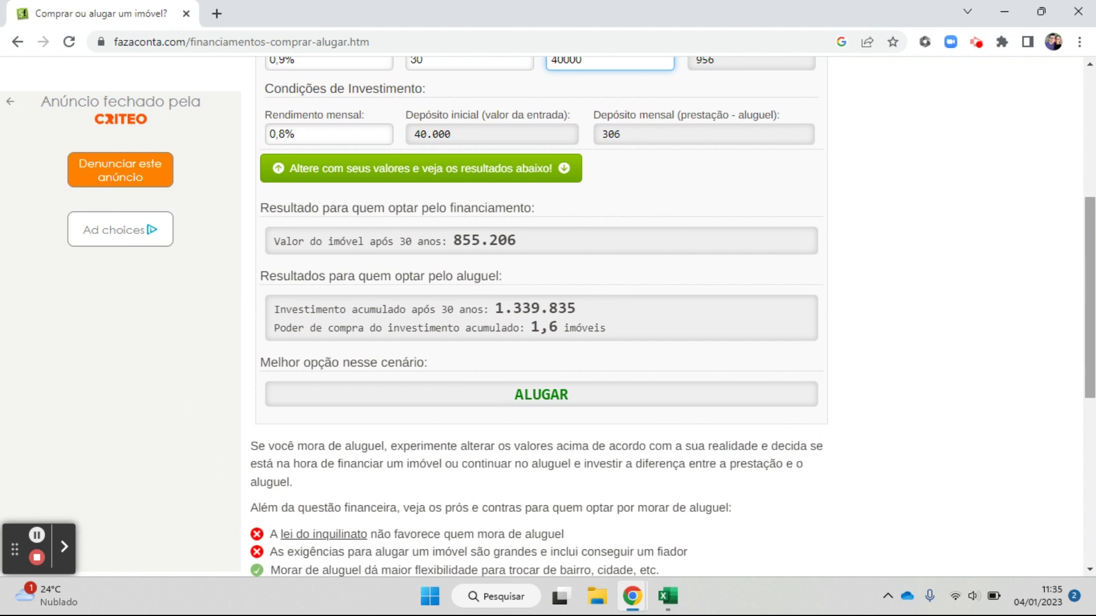
left_click_drag(273, 249, 543, 254)
left_click(542, 251)
left_click(406, 315)
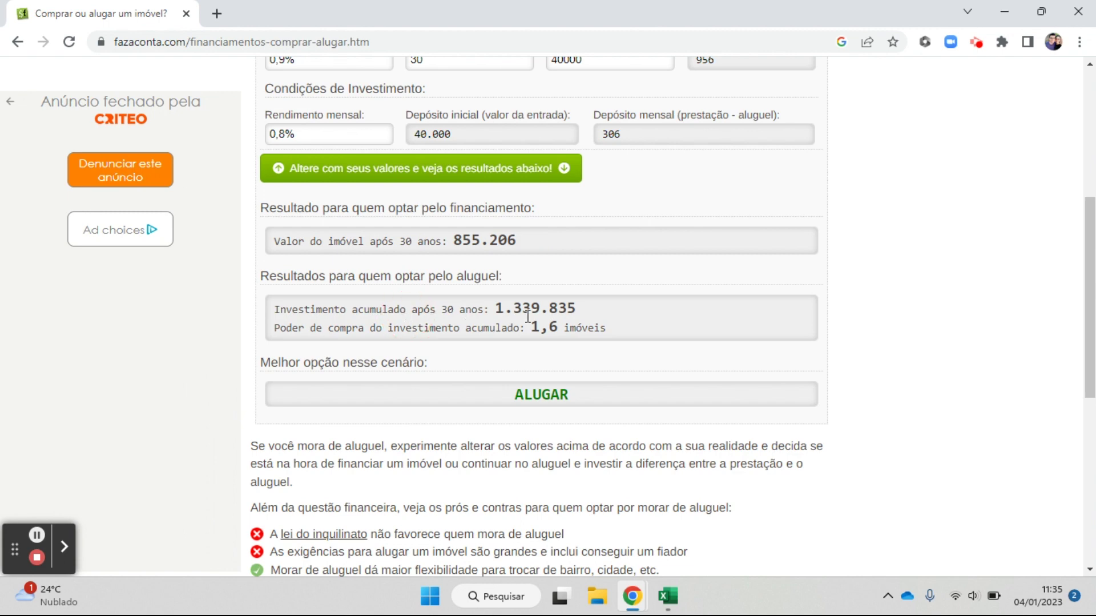
left_click_drag(494, 309, 611, 314)
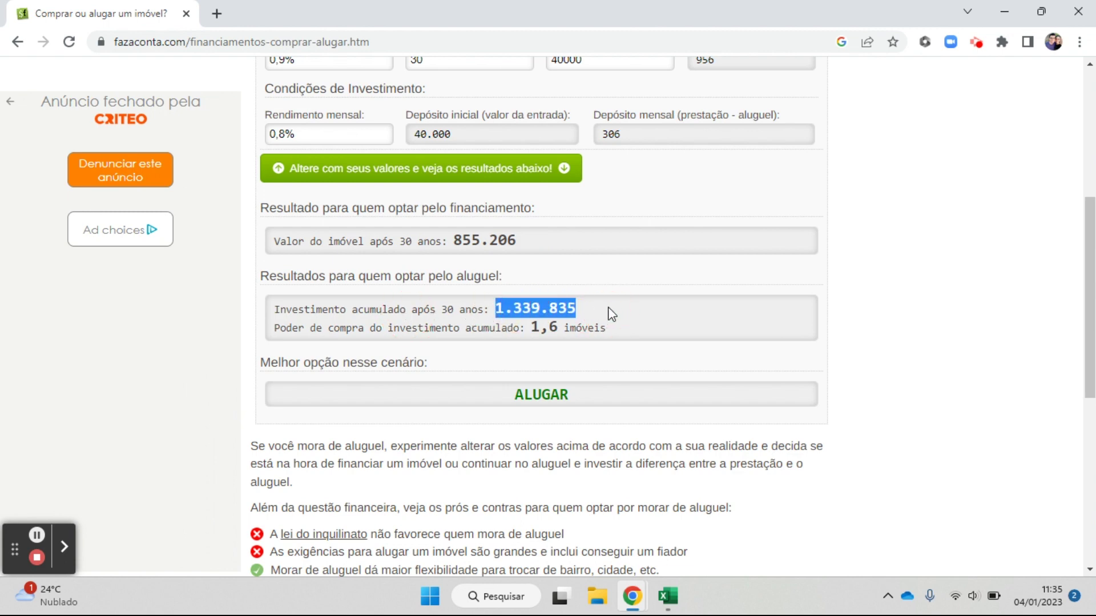
left_click_drag(531, 326, 588, 327)
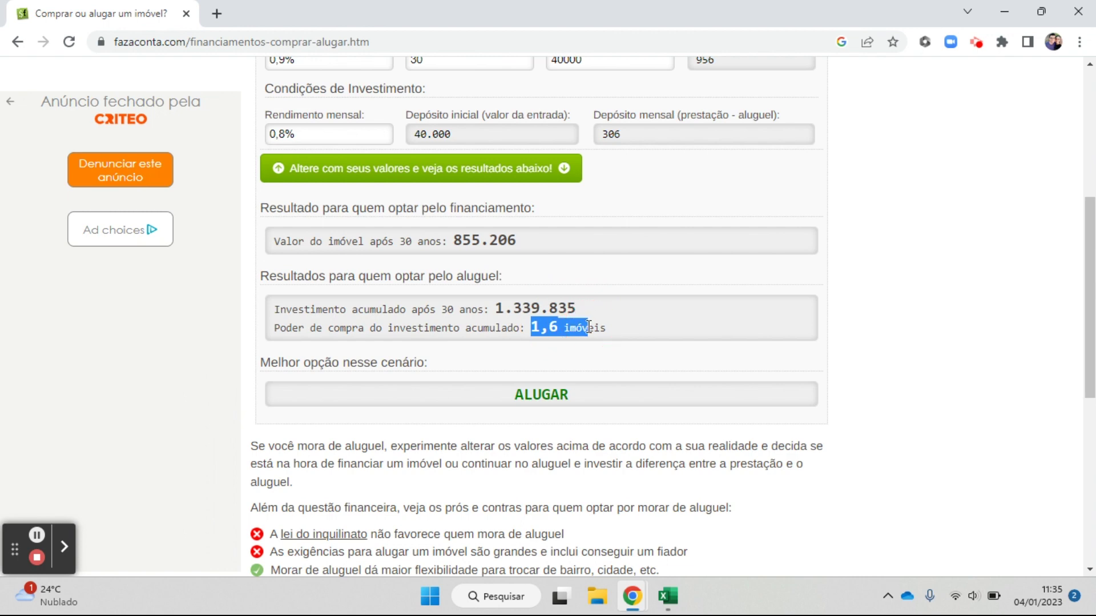
left_click(748, 315)
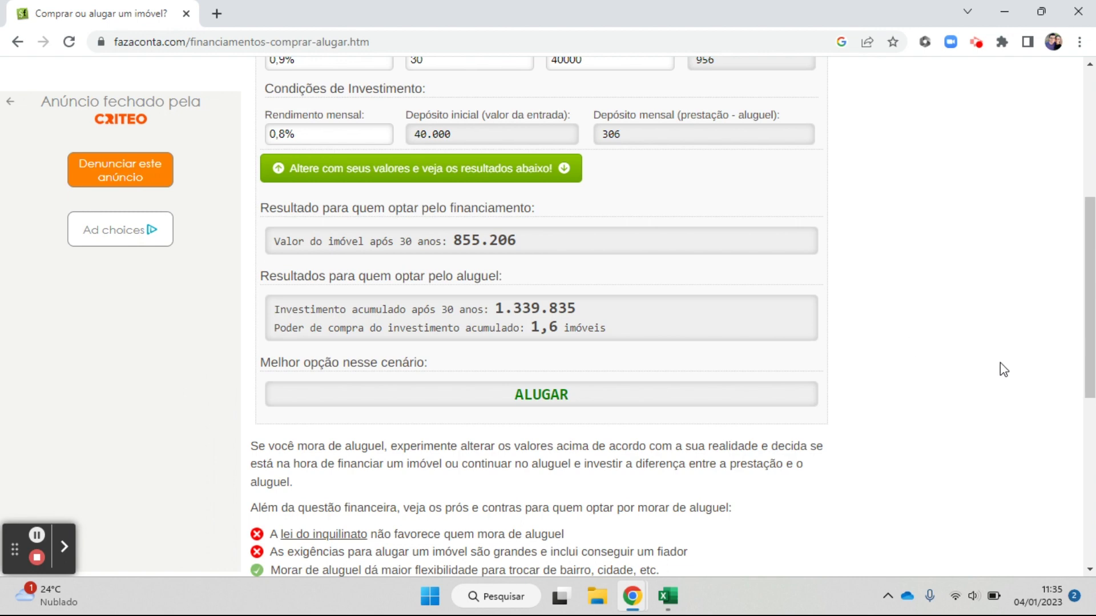
Review the simulator's property, financing and investment conditions against both results and the best option for the scenario
left_click_drag(1089, 319, 1060, 294)
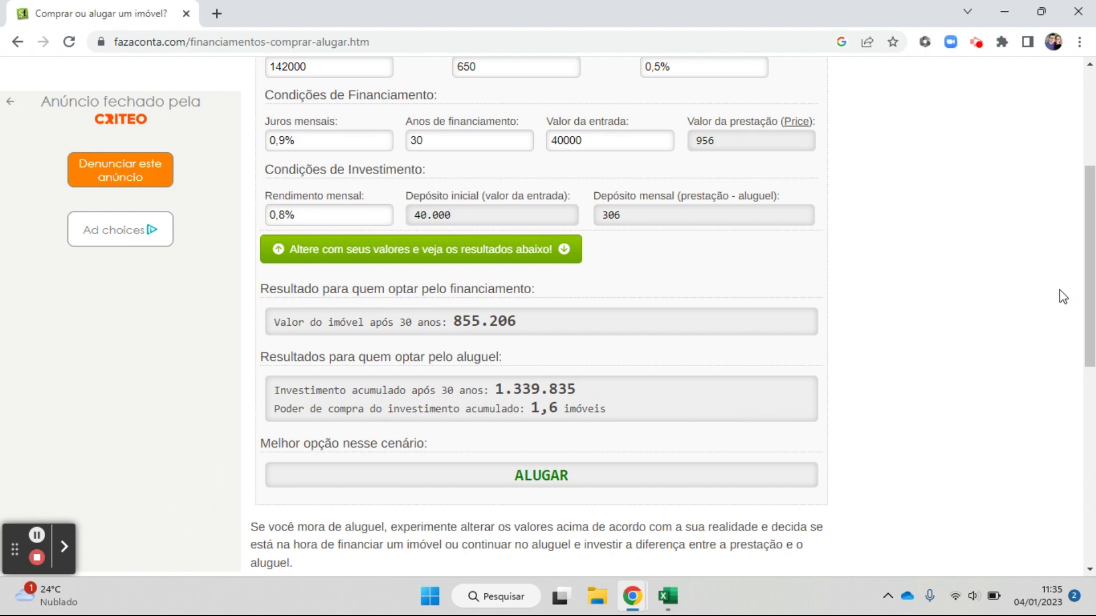
left_click_drag(1086, 282, 1080, 251)
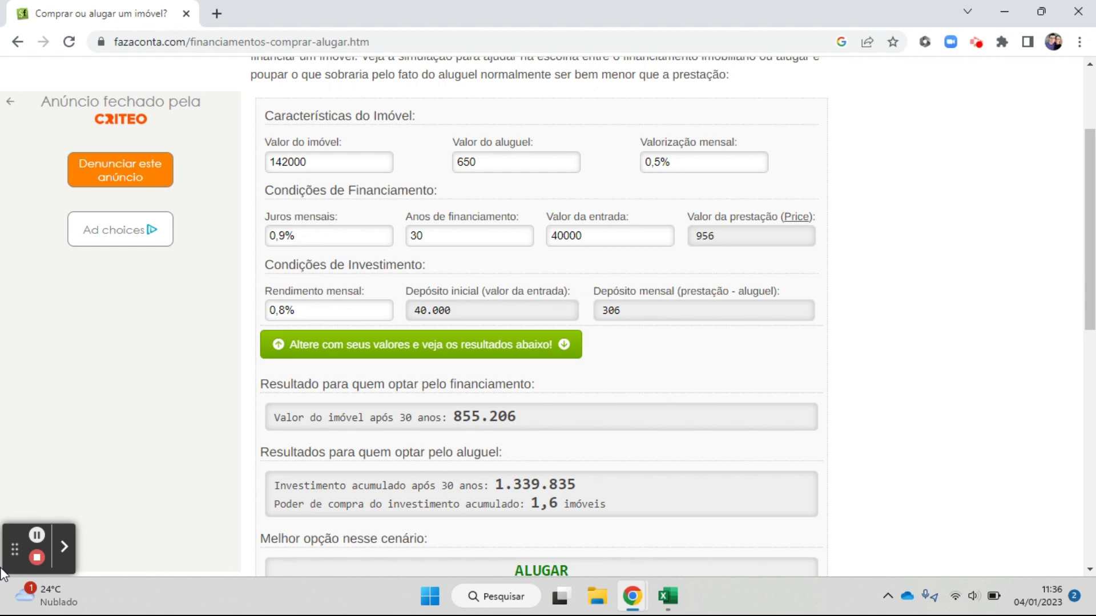
left_click_drag(1089, 316, 1089, 255)
scroll(1080, 256, "down", 1)
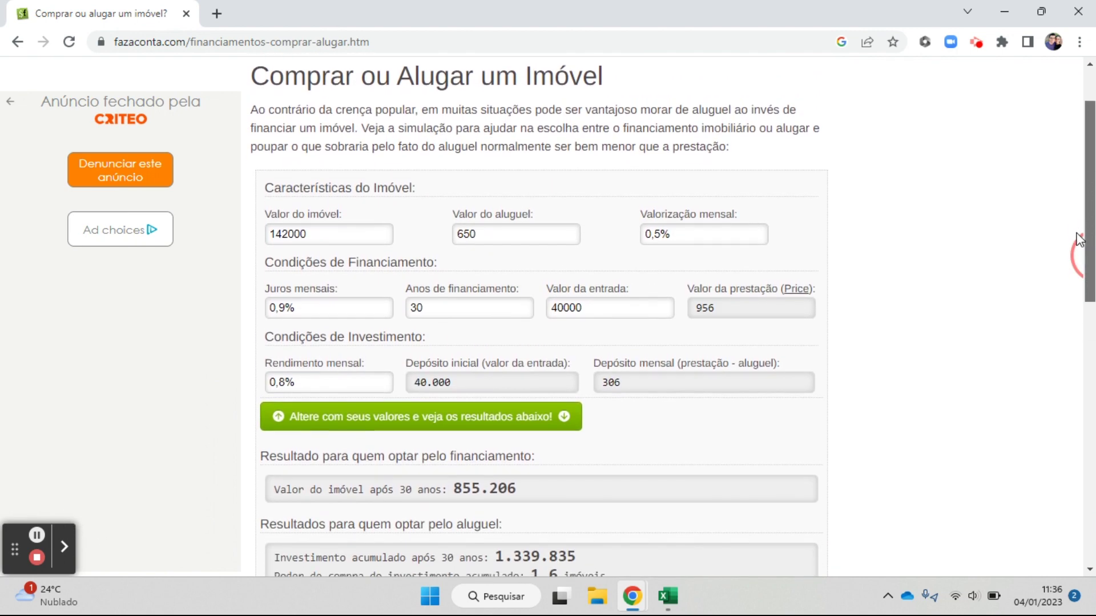
scroll(1081, 259, "down", 1)
scroll(1080, 263, "down", 3)
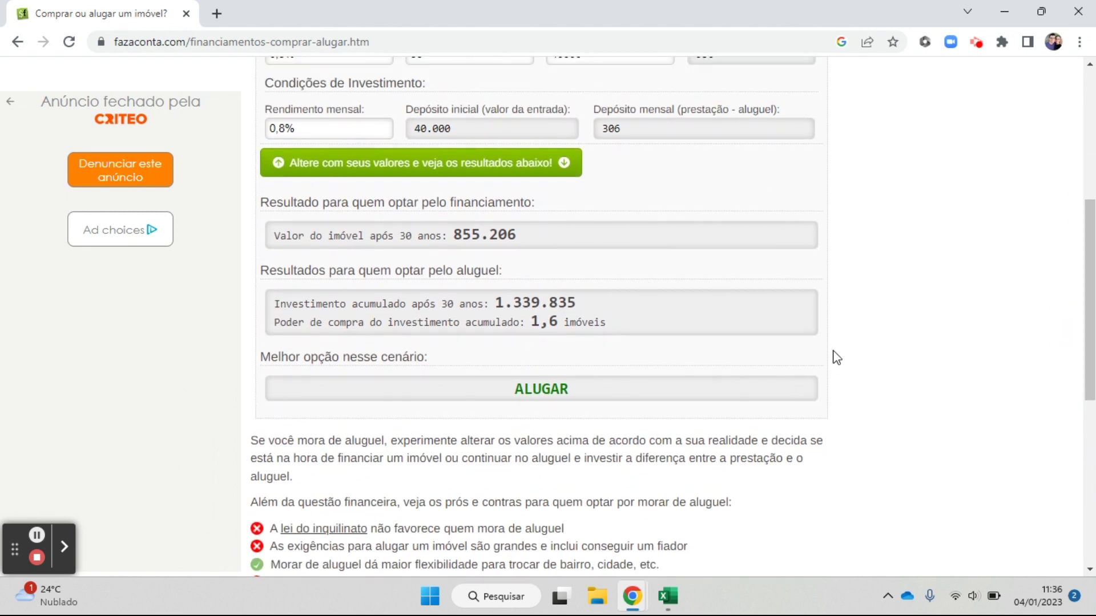
left_click_drag(1087, 342, 1064, 233)
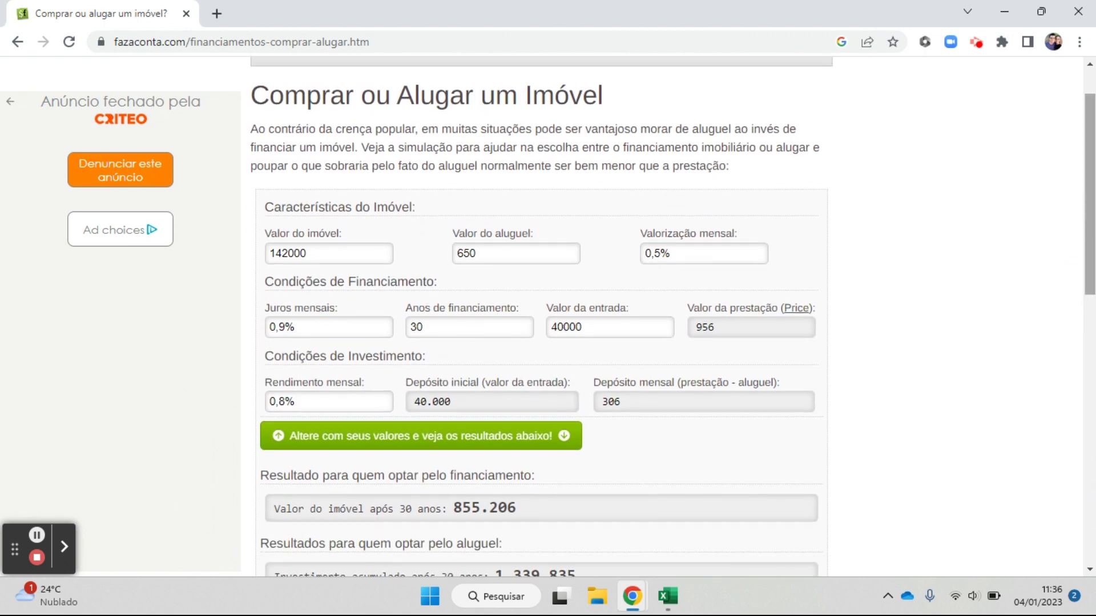
scroll(1082, 274, "down", 2)
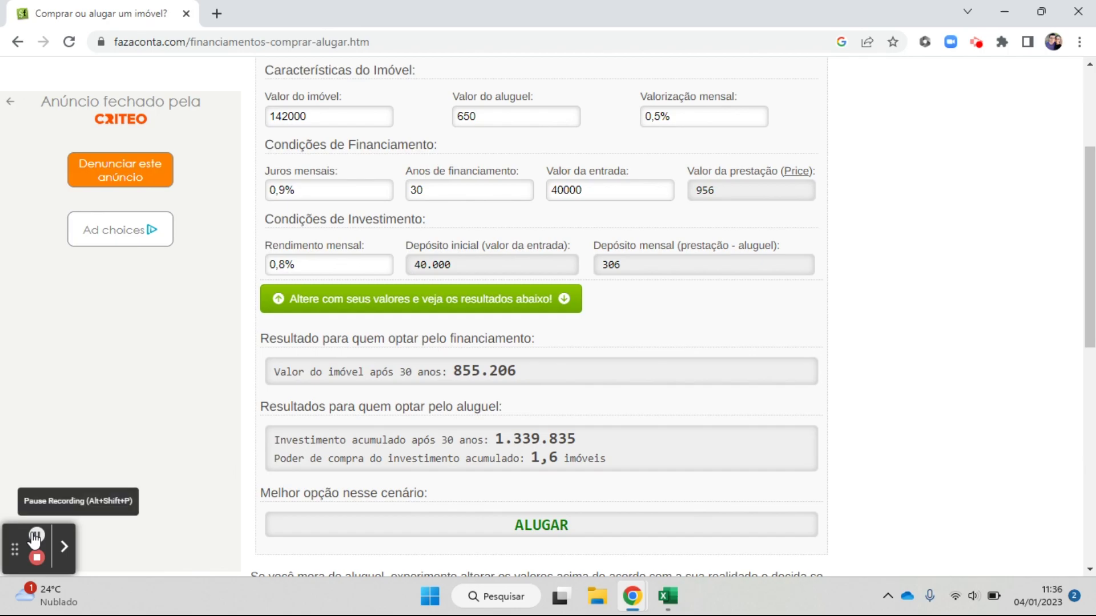